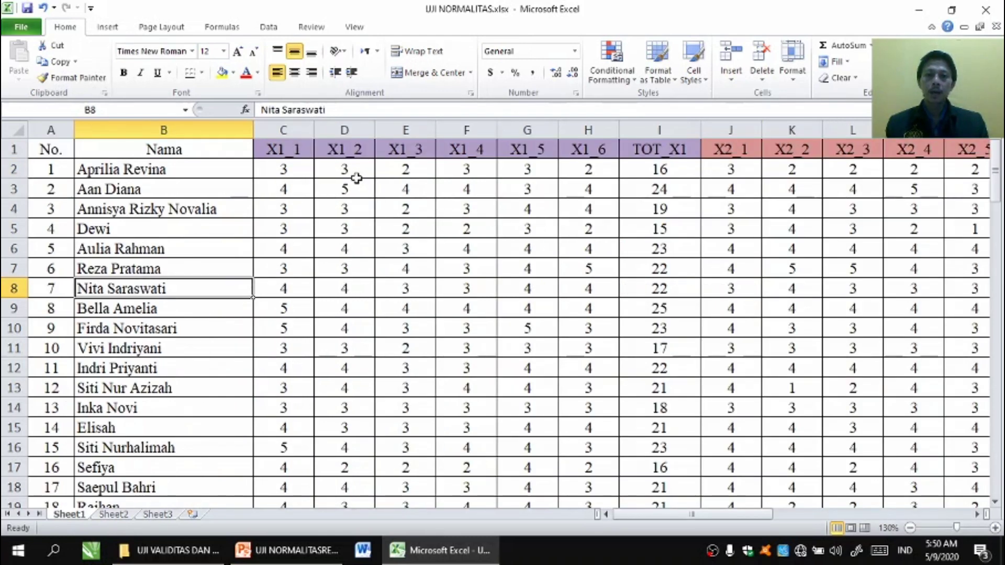
# Step: Examine the questionnaire scores across the X1 and X2 columns in the first respondent's row
pyautogui.moveTo(354, 176); pyautogui.dragTo(356, 178)
pyautogui.press('Right')
pyautogui.press('Right')
pyautogui.press('Right')
pyautogui.press('Right')
pyautogui.press('Right')
pyautogui.press('Right')
pyautogui.press('Right')
pyautogui.press('Right')
pyautogui.press('Right')
pyautogui.press('Right')
pyautogui.press('Right')
pyautogui.press('Right')
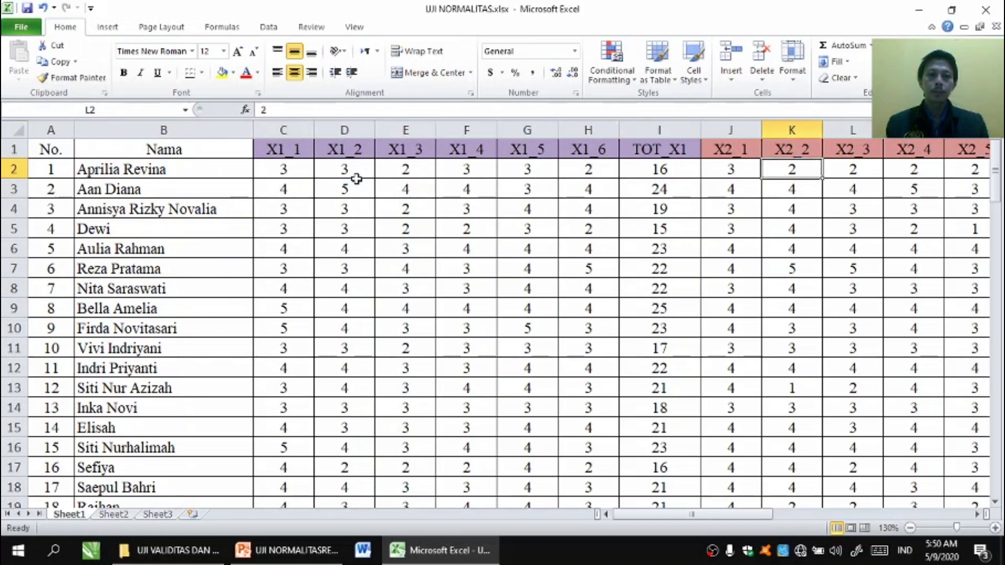
pyautogui.press('Right')
pyautogui.press('Home')
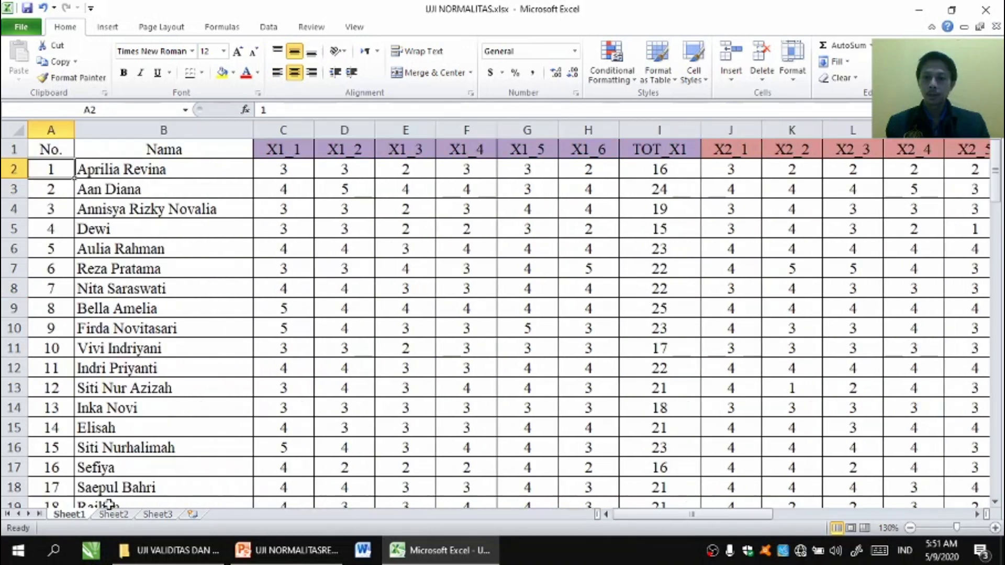
# Step: Launch IBM SPSS Statistics 23, dismiss its startup dialog and show the Variable View of the empty dataset
pyautogui.click(55, 552)
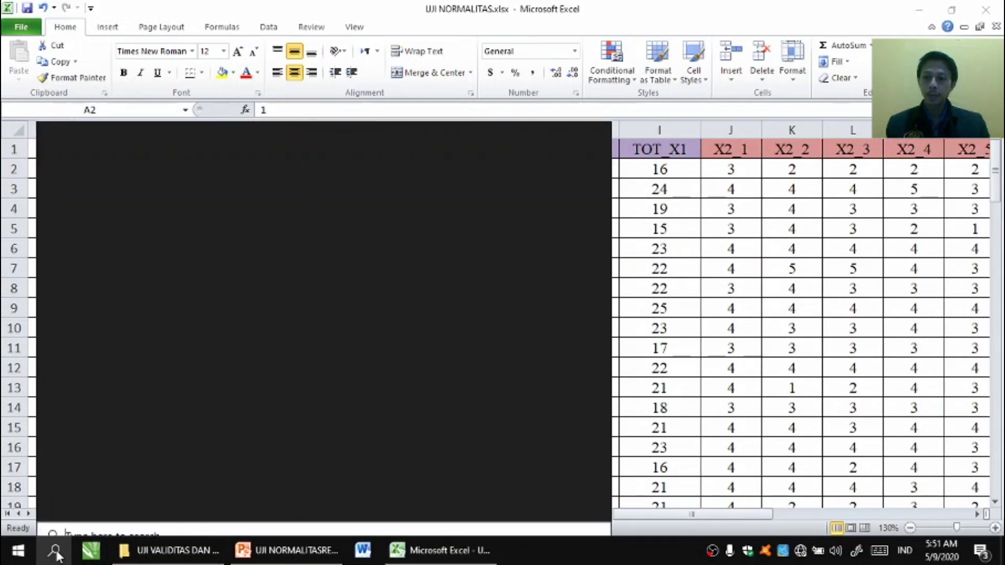
pyautogui.write('spss')
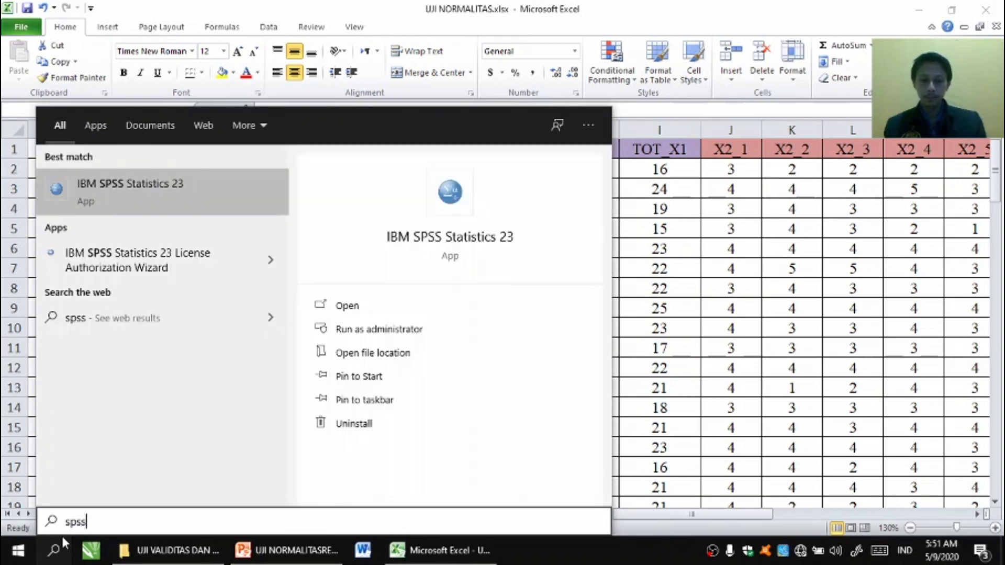
pyautogui.press('Return')
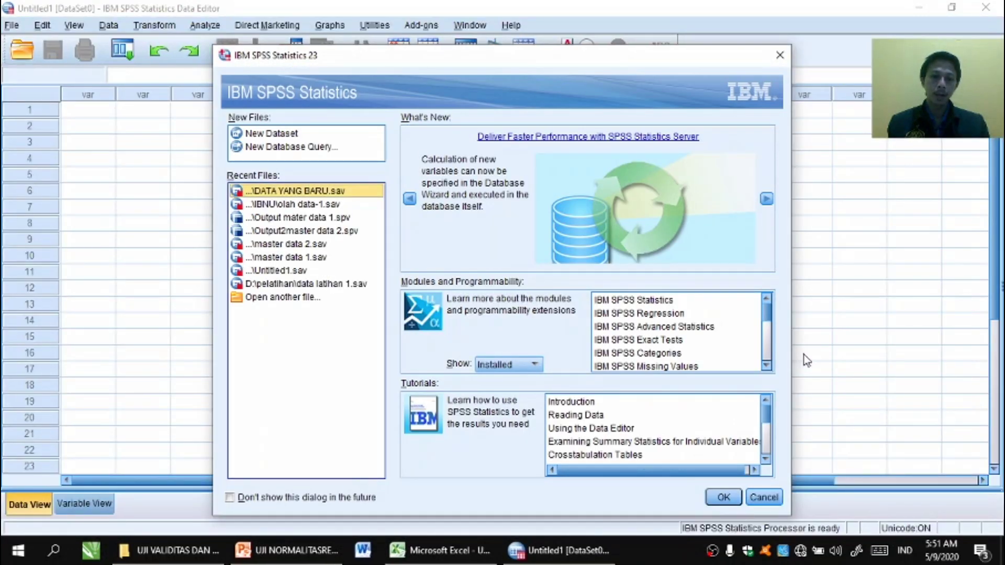
pyautogui.click(763, 497)
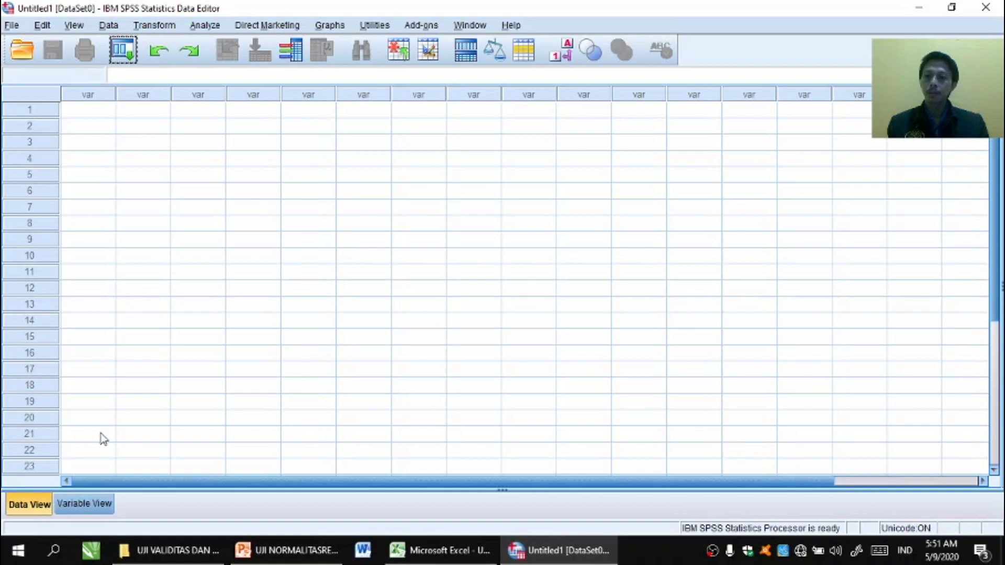
pyautogui.click(85, 503)
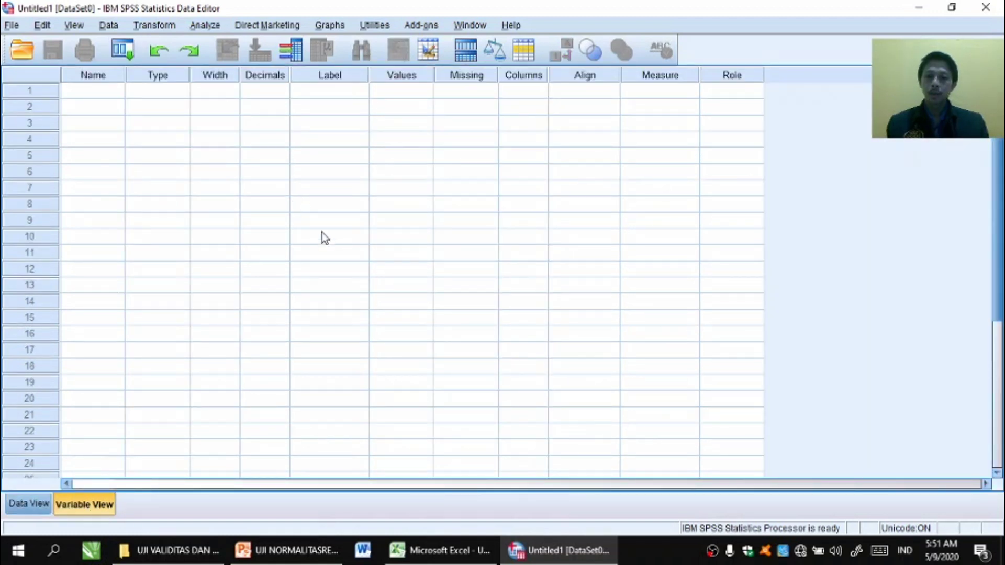
# Step: Switch to the Excel workbook and copy the row 1 variable headings from X1_1 through TOT_Y (C1:Z1)
pyautogui.click(433, 557)
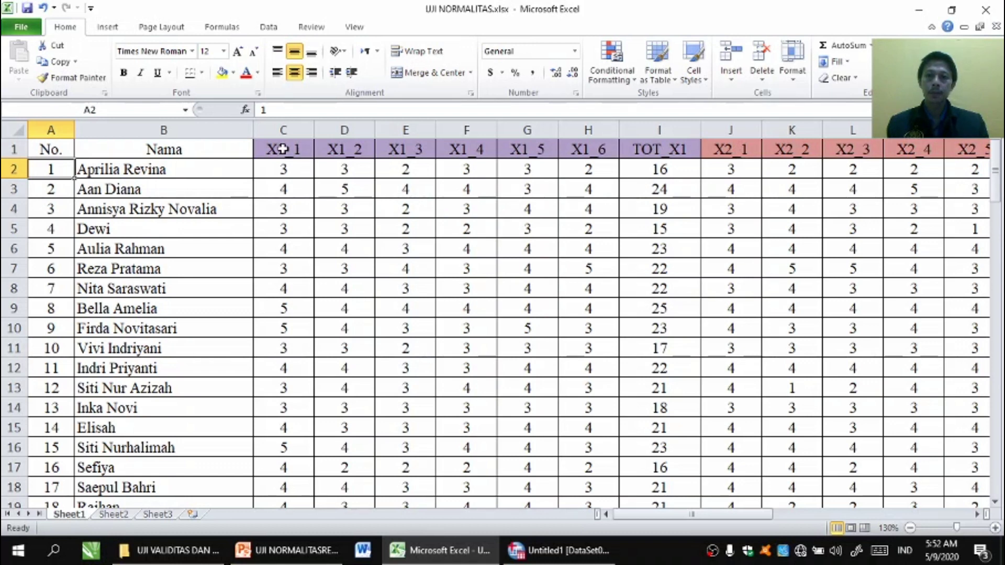
pyautogui.click(282, 185)
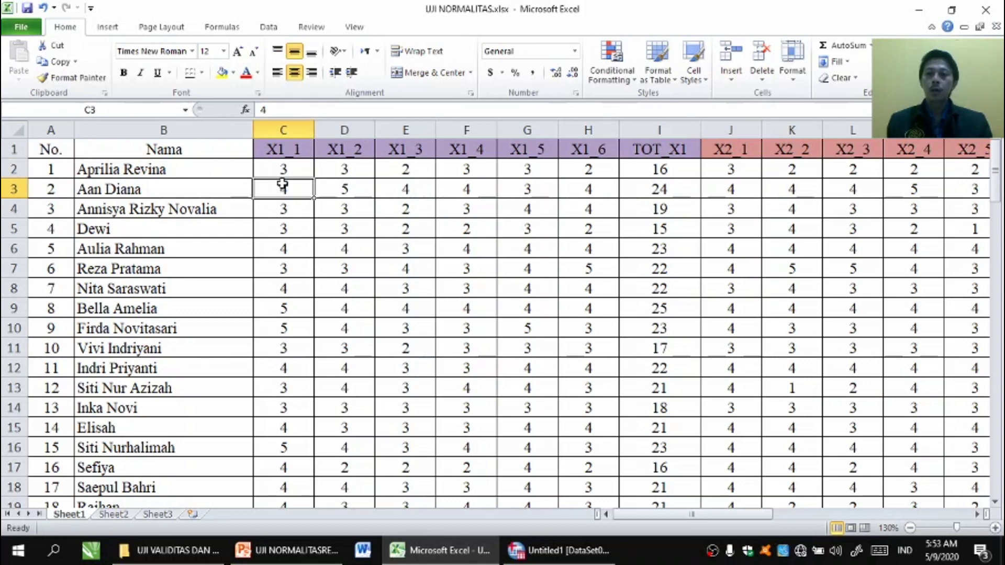
pyautogui.click(280, 150)
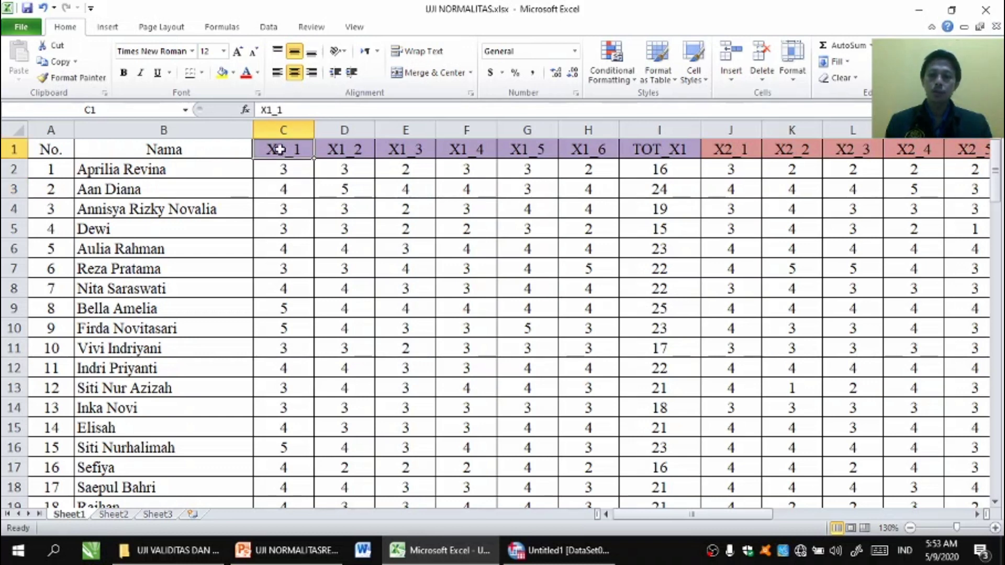
pyautogui.hotkey('ctrl', 'Home')
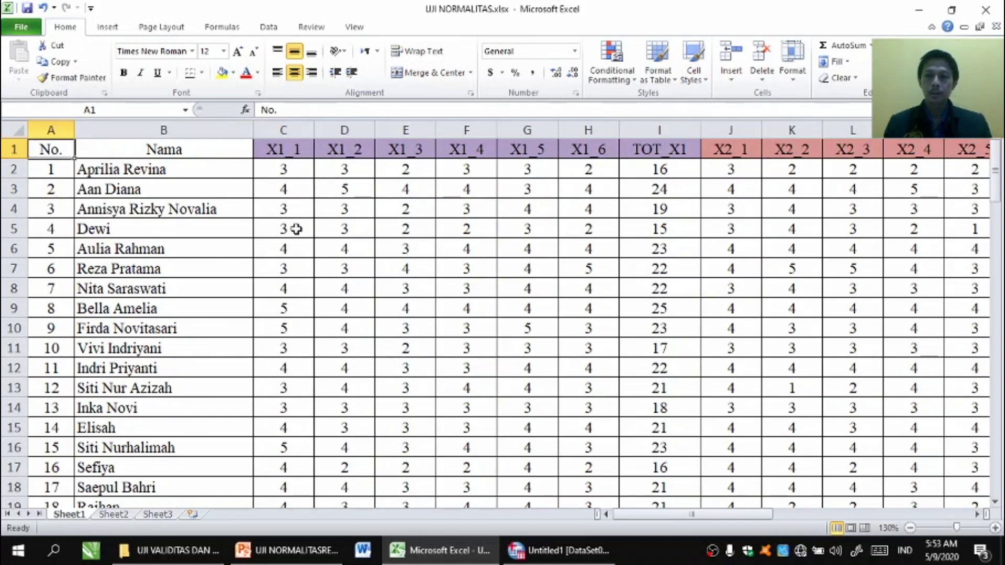
pyautogui.click(280, 149)
pyautogui.hotkey('shift', 'Right')
pyautogui.hotkey('shift', 'Right')
pyautogui.hotkey('shift', 'Right')
pyautogui.hotkey('shift', 'Right')
pyautogui.hotkey('shift', 'Right')
pyautogui.hotkey('shift', 'Right')
pyautogui.hotkey('shift', 'Right')
pyautogui.hotkey('shift', 'Right')
pyautogui.hotkey('shift', 'Right')
pyautogui.hotkey('shift', 'Right')
pyautogui.hotkey('shift', 'Right')
pyautogui.hotkey('shift', 'Right')
pyautogui.hotkey('shift', 'Right')
pyautogui.hotkey('shift', 'Right')
pyautogui.hotkey('shift', 'Right')
pyautogui.hotkey('shift', 'Right')
pyautogui.hotkey('shift', 'Right')
pyautogui.hotkey('shift', 'Right')
pyautogui.hotkey('shift', 'Right')
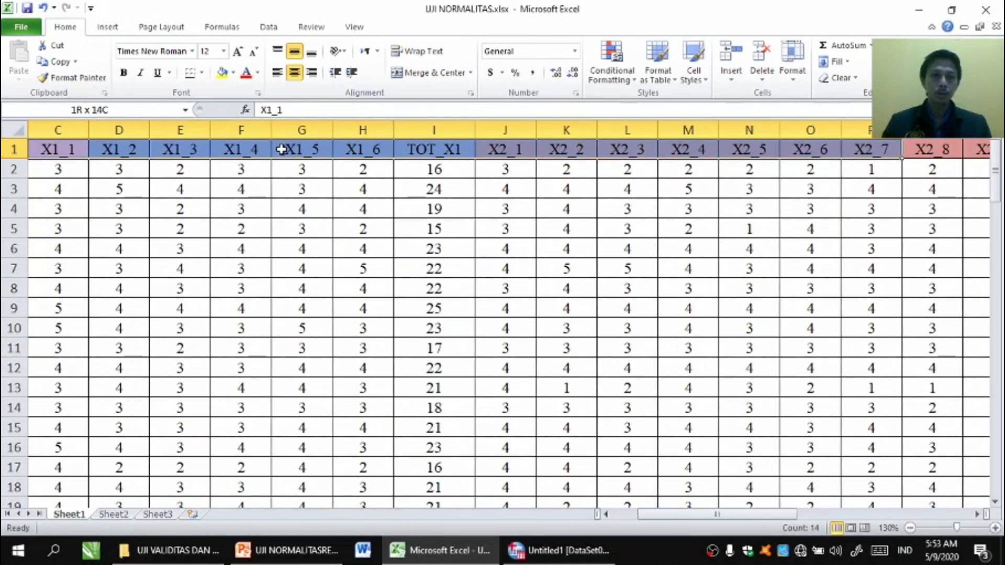
pyautogui.hotkey('shift', 'Right')
pyautogui.hotkey('shift', 'Right')
pyautogui.hotkey('shift', 'Right')
pyautogui.hotkey('shift', 'Right')
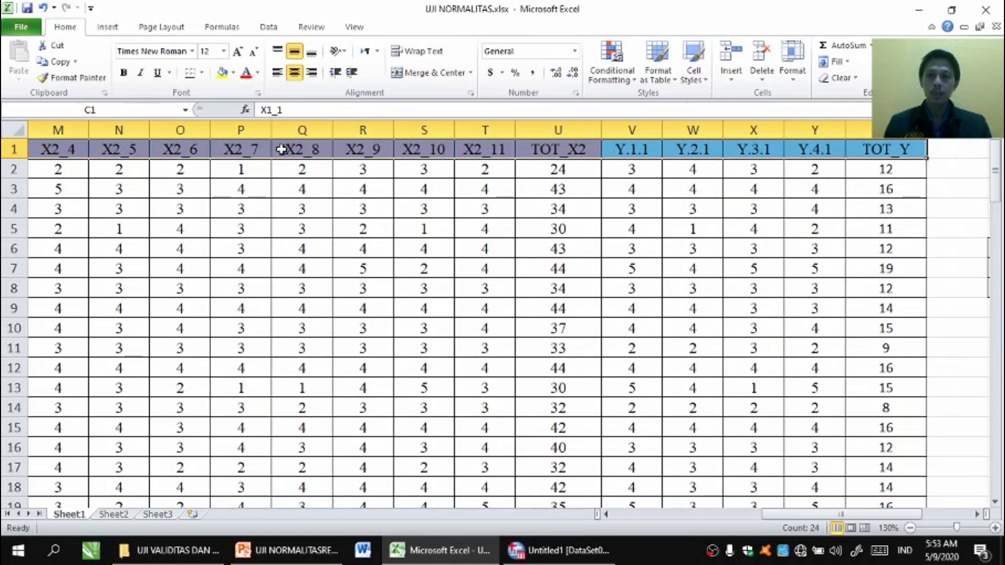
pyautogui.rightClick(281, 150)
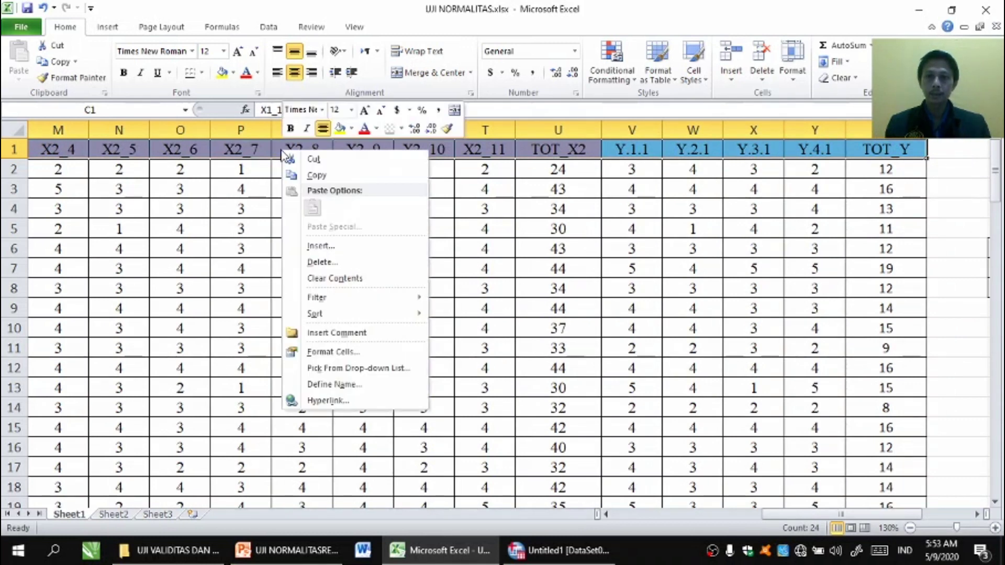
pyautogui.click(301, 171)
# Step: Paste the copied headings transposed into a vertical list starting at the empty cell AE2
pyautogui.press('Right')
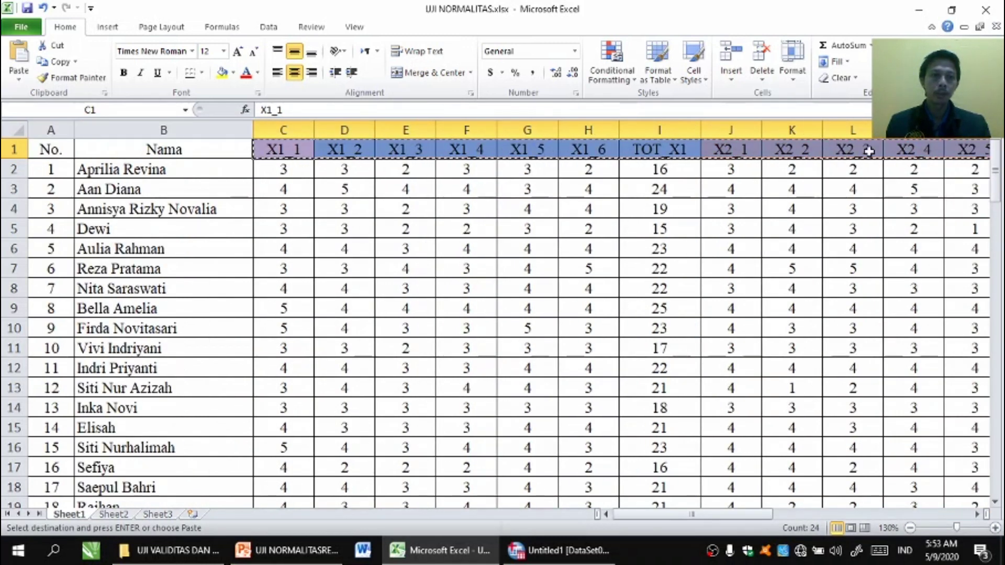
pyautogui.press('Right')
pyautogui.press('Right')
pyautogui.press('Right')
pyautogui.press('Right')
pyautogui.press('Right')
pyautogui.press('Right')
pyautogui.press('Right')
pyautogui.press('Right')
pyautogui.press('Right')
pyautogui.press('Right')
pyautogui.press('Right')
pyautogui.press('Right')
pyautogui.press('Right')
pyautogui.press('Right')
pyautogui.press('Right')
pyautogui.press('Right')
pyautogui.press('Right')
pyautogui.press('Right')
pyautogui.press('Right')
pyautogui.press('Right')
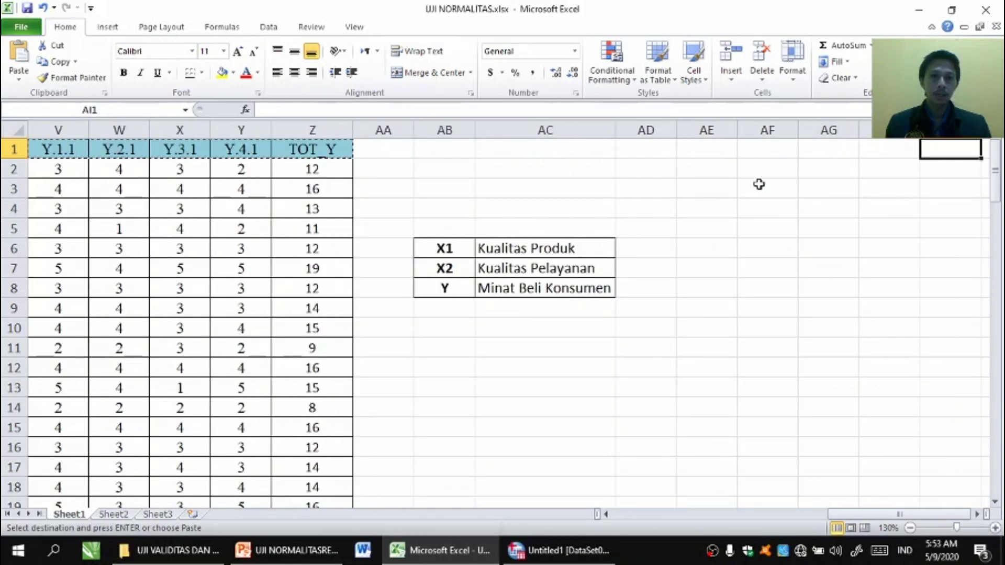
pyautogui.click(702, 171)
pyautogui.rightClick(704, 174)
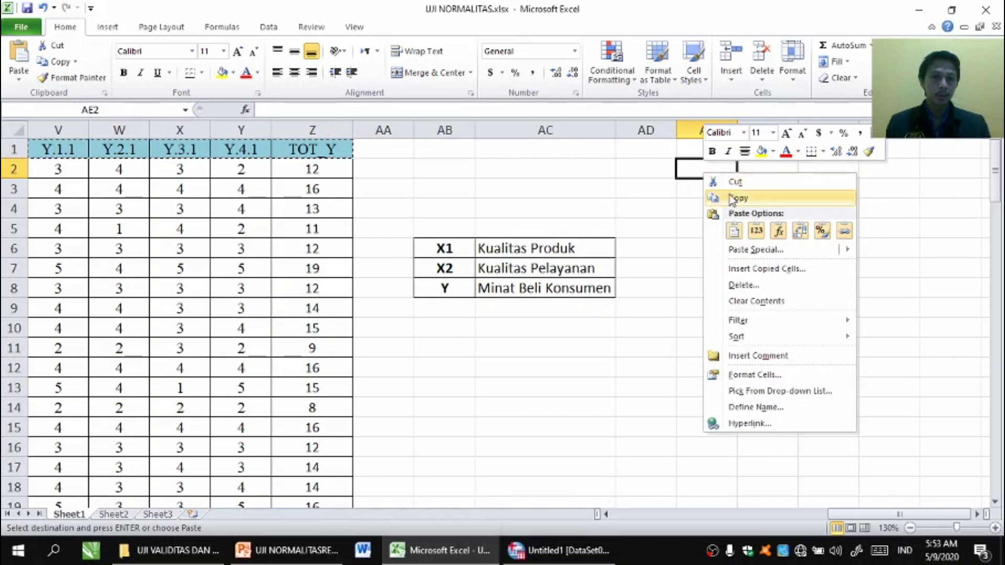
pyautogui.click(801, 234)
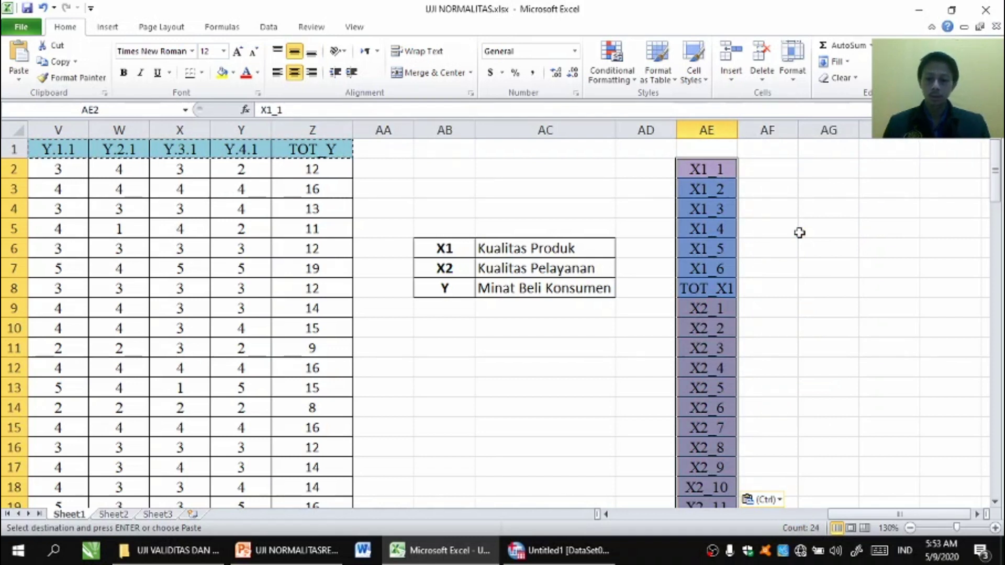
pyautogui.press('ctrl')
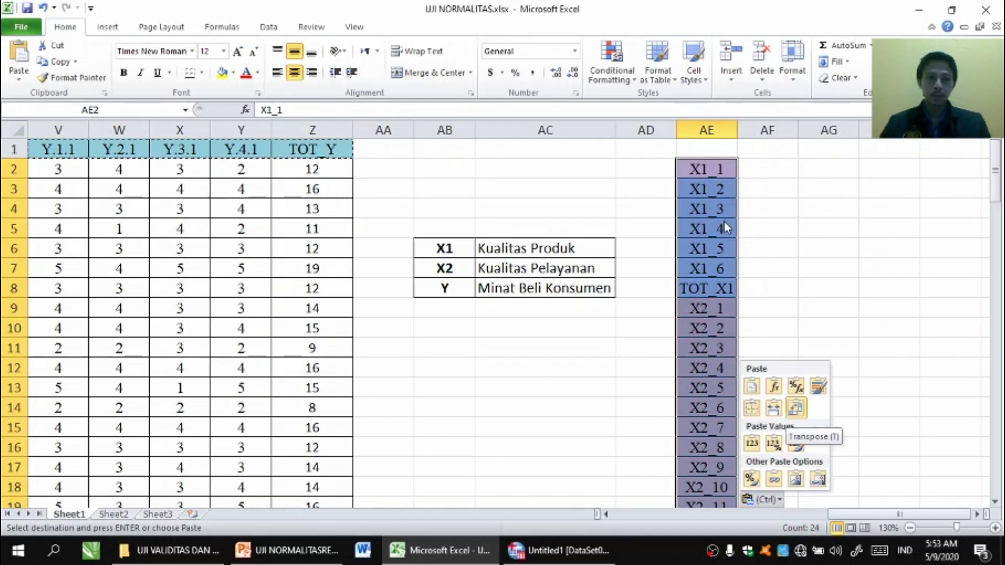
# Step: Copy the vertical heading list and paste it into the Name column of the SPSS Variable View, starting at row 1
pyautogui.rightClick(721, 221)
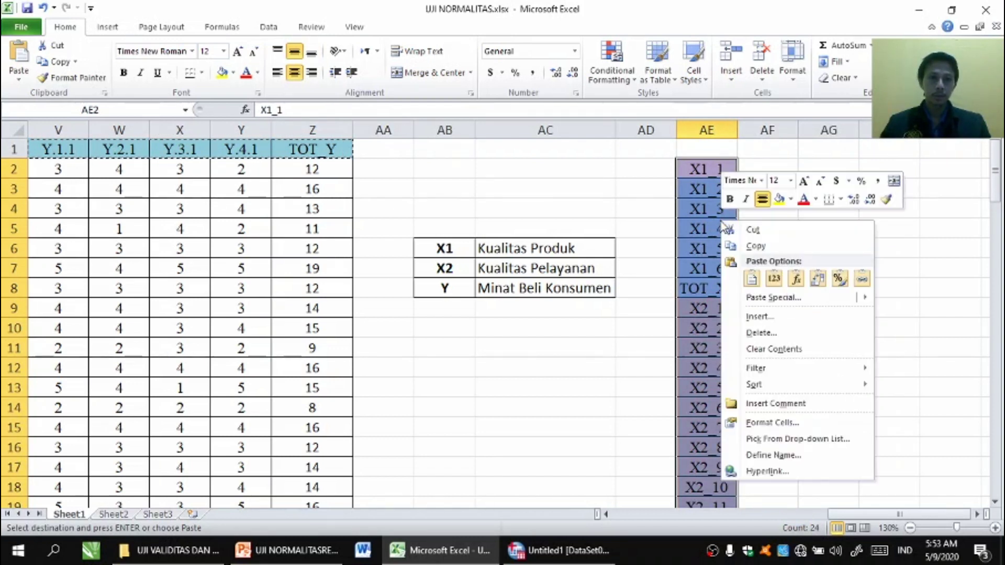
pyautogui.click(751, 245)
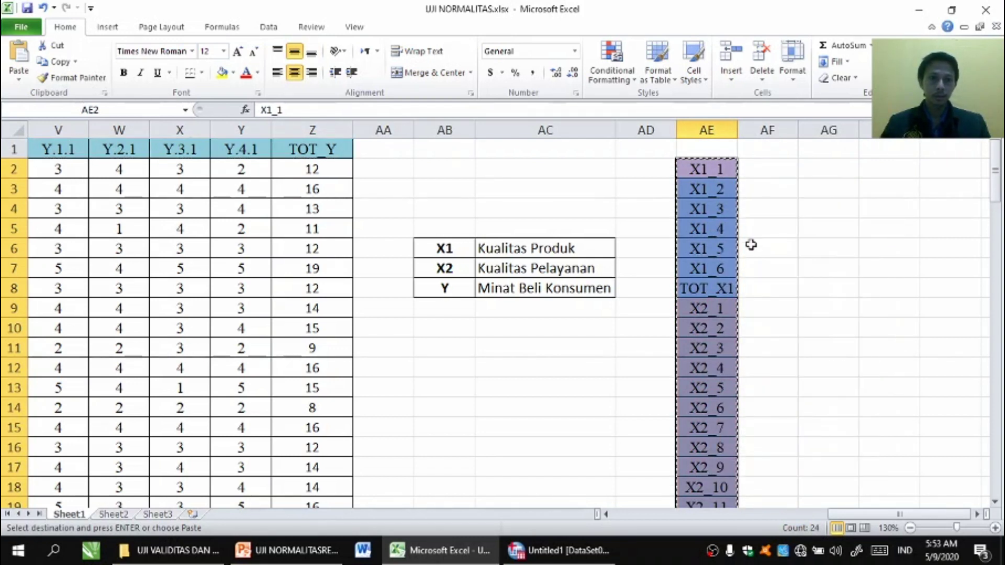
pyautogui.click(551, 554)
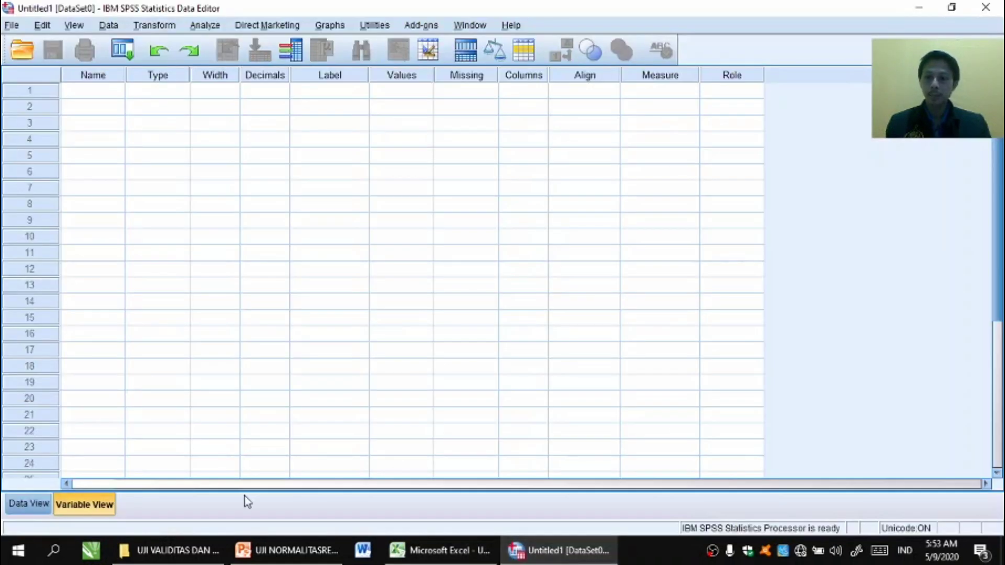
pyautogui.click(84, 95)
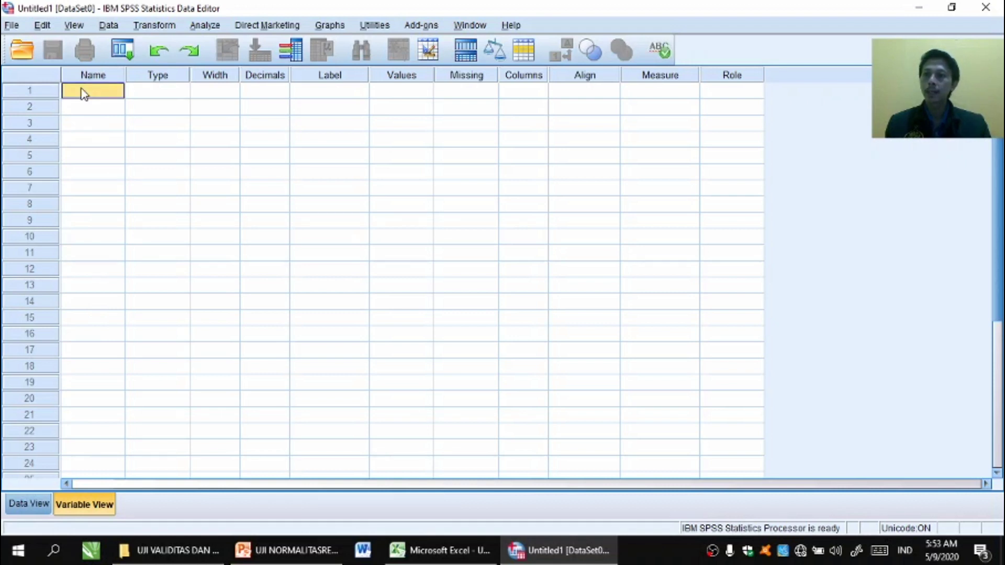
pyautogui.rightClick(84, 95)
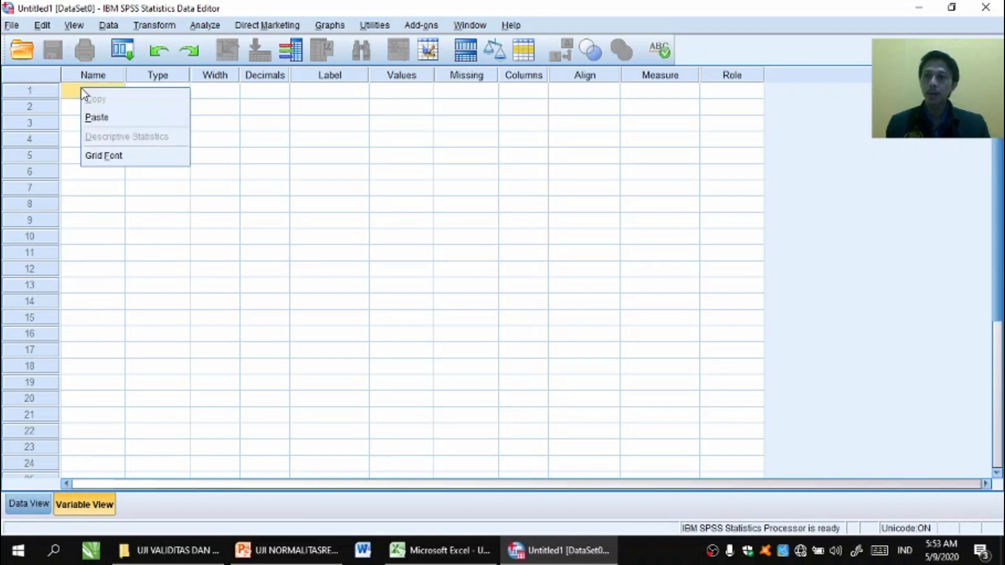
pyautogui.click(93, 119)
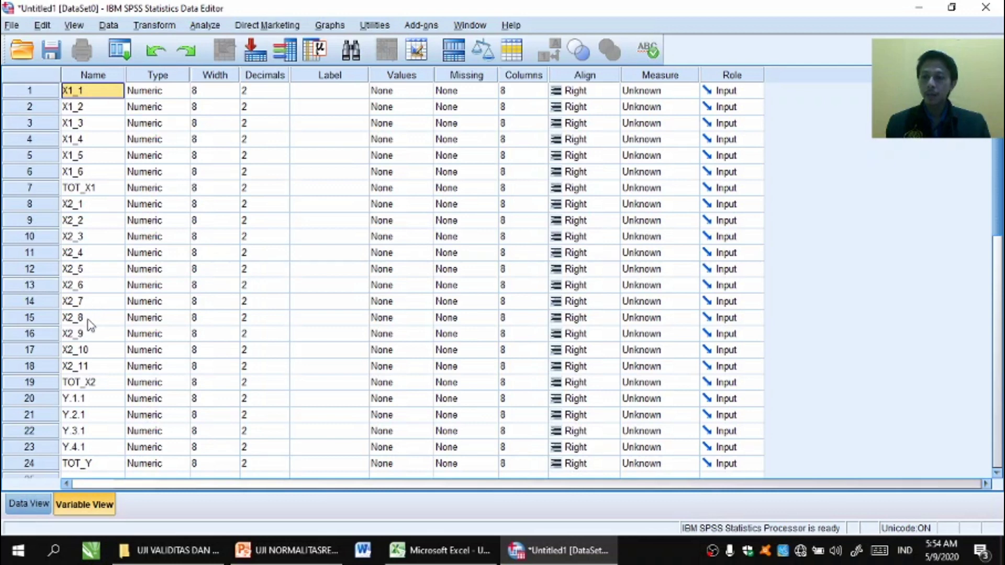
# Step: Show the SPSS Data View, return to Excel and copy all respondent scores from C2 through Z101
pyautogui.click(29, 504)
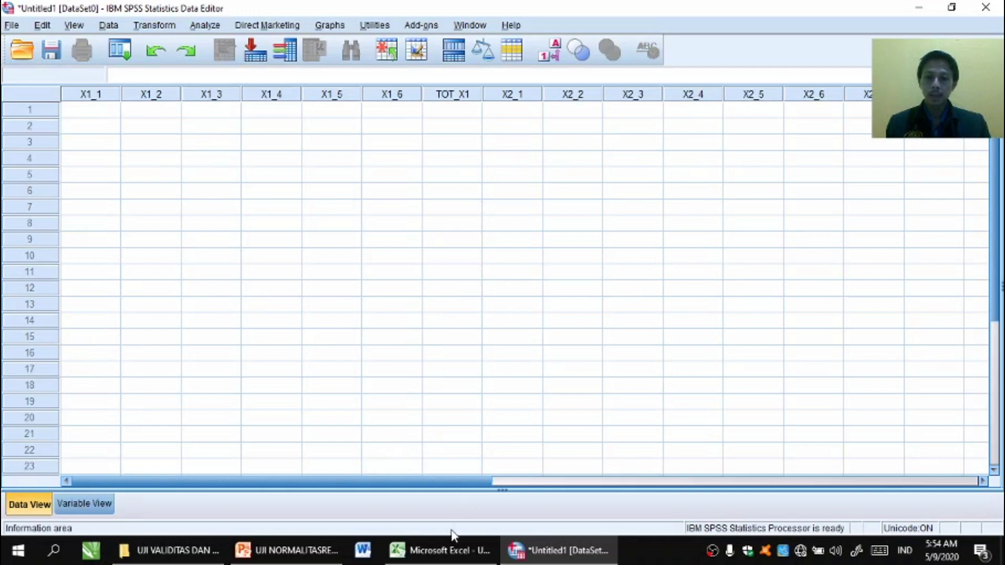
pyautogui.click(450, 550)
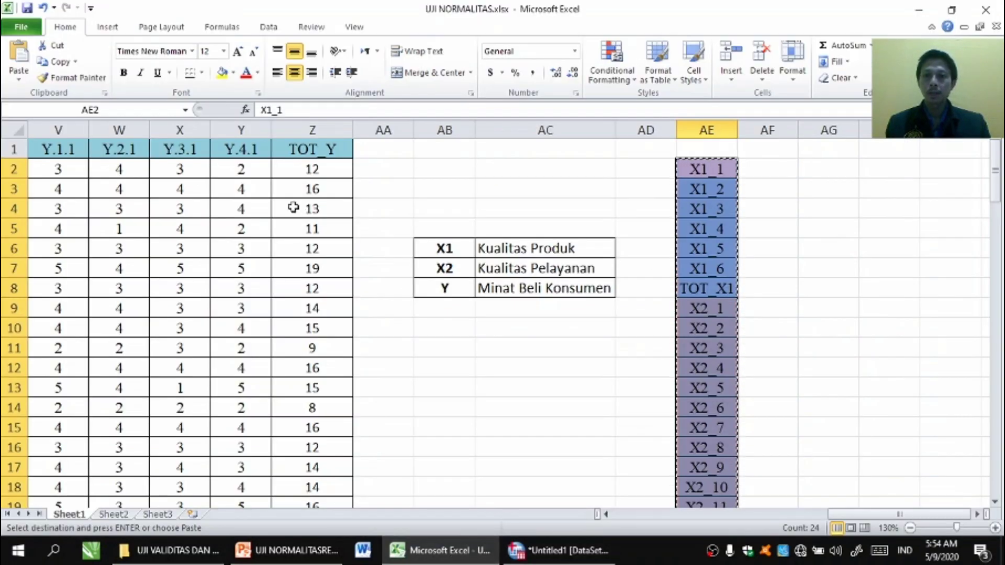
pyautogui.click(293, 208)
pyautogui.hotkey('ctrl', 'Home')
pyautogui.click(284, 168)
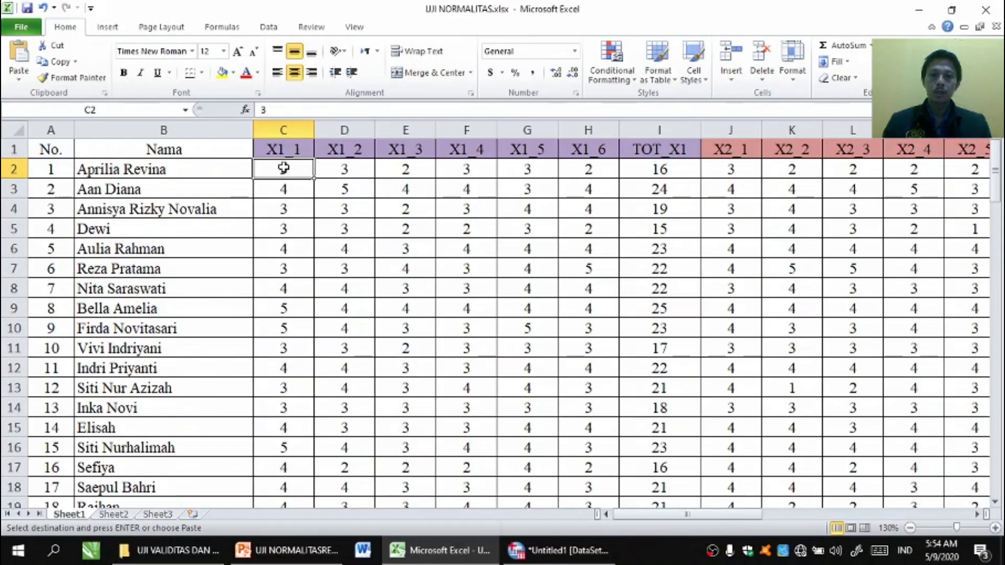
pyautogui.moveTo(283, 168); pyautogui.dragTo(926, 298)
pyautogui.rightClick(219, 180)
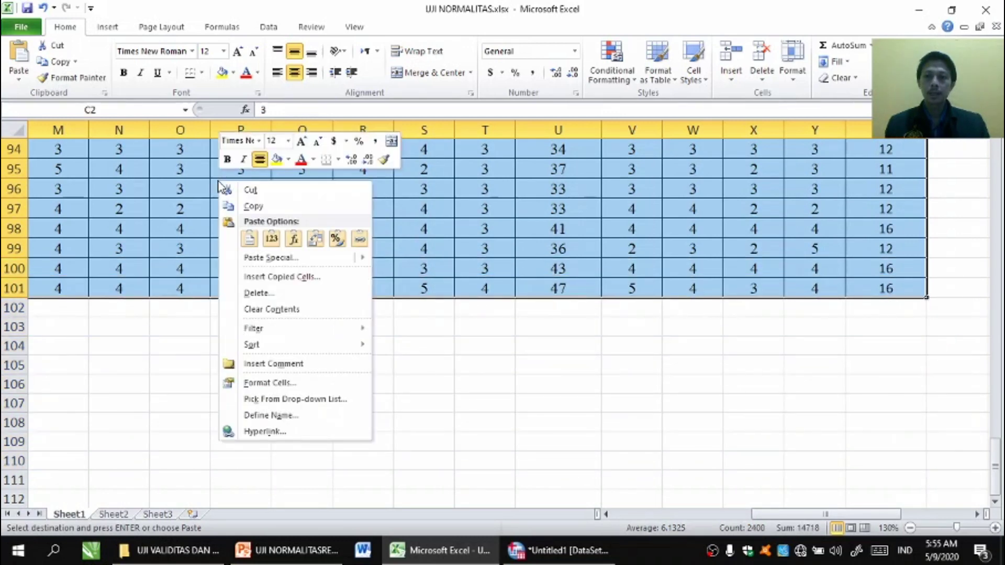
pyautogui.click(251, 208)
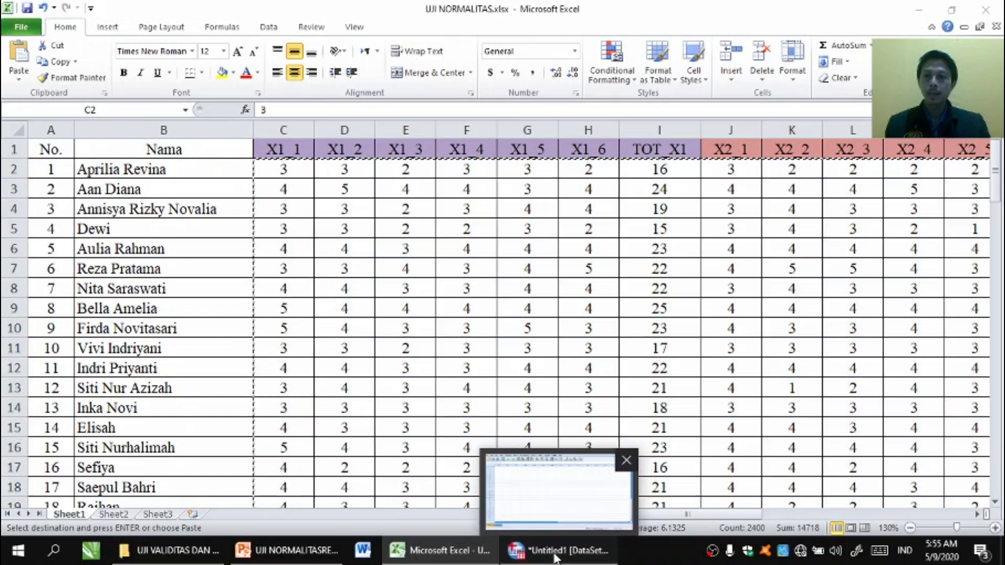
# Step: Switch to SPSS and paste the copied scores into the Data View, starting at case 1 of X1_1
pyautogui.click(556, 549)
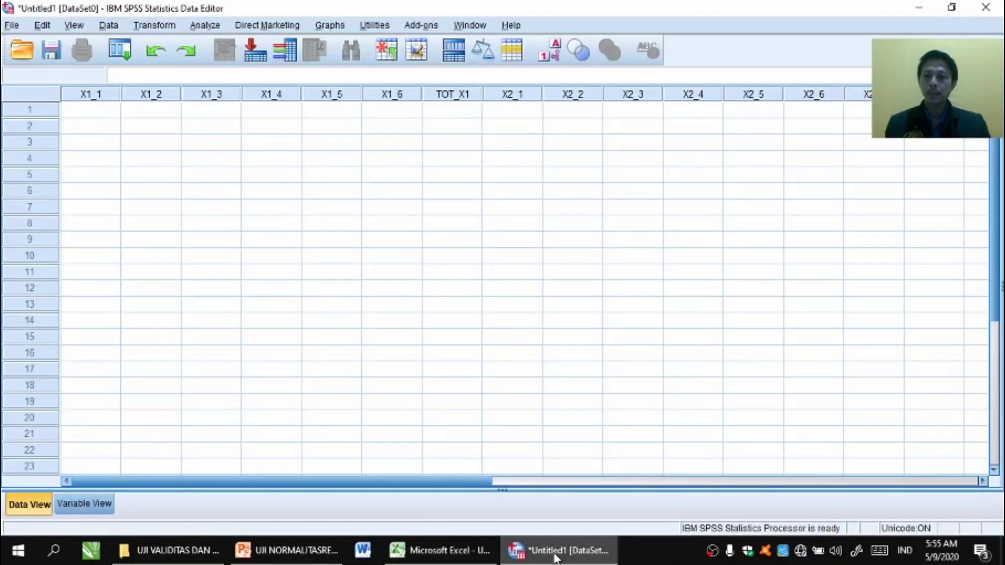
pyautogui.click(68, 112)
pyautogui.rightClick(68, 114)
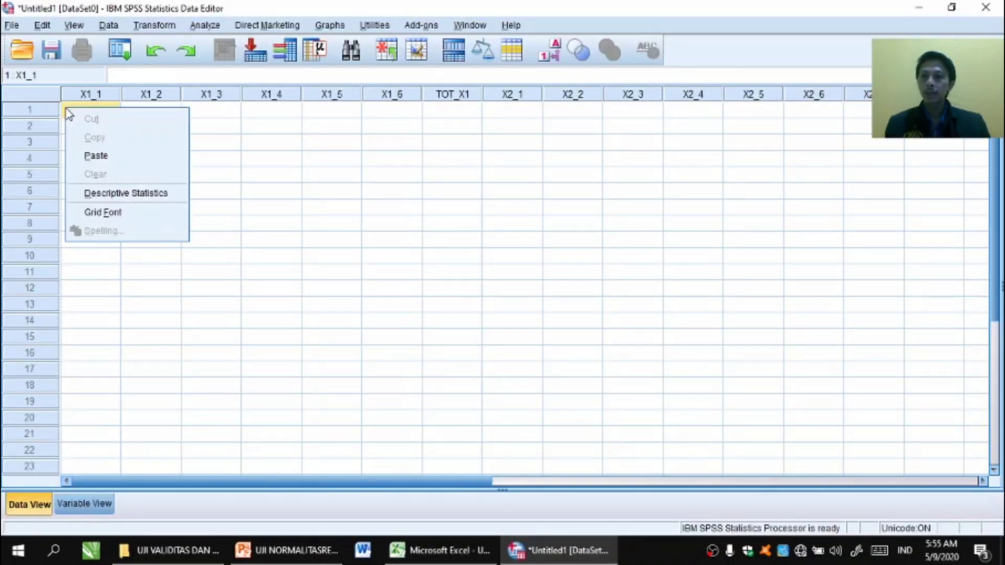
pyautogui.click(92, 157)
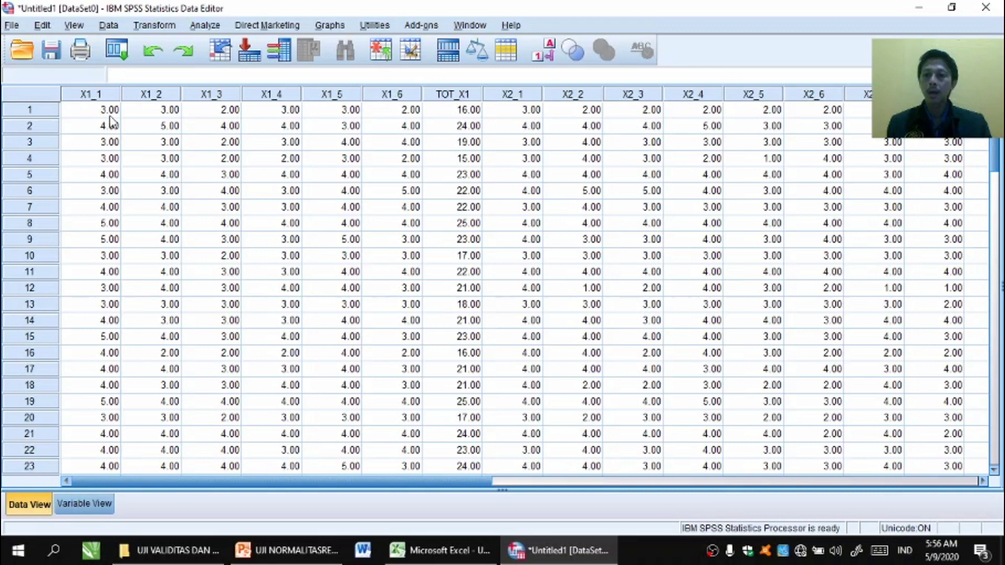
# Step: Set the decimals of X1_1, X1_2 and X1_3 to 0 in the Variable View and check the scores in the Data View
pyautogui.click(80, 508)
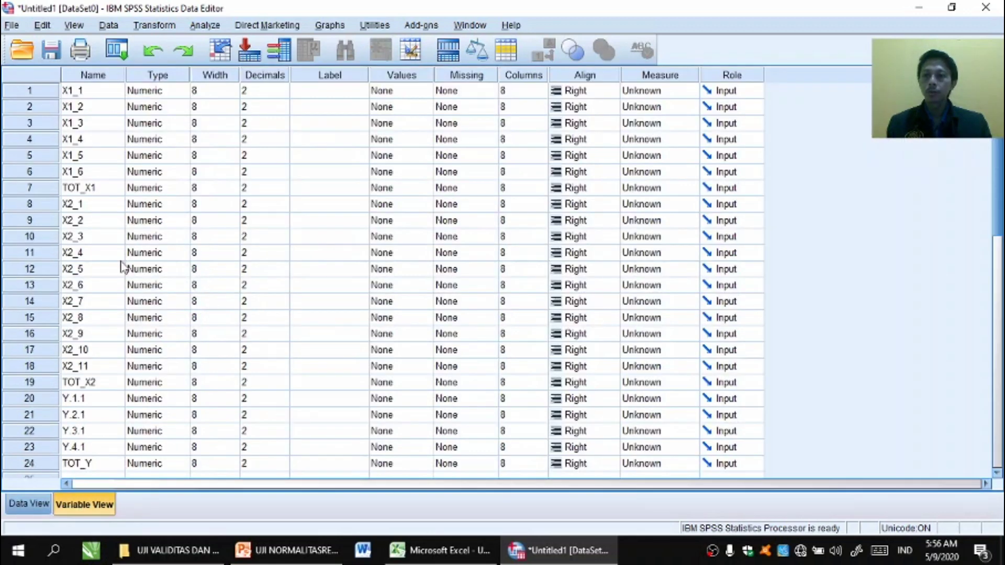
pyautogui.click(253, 93)
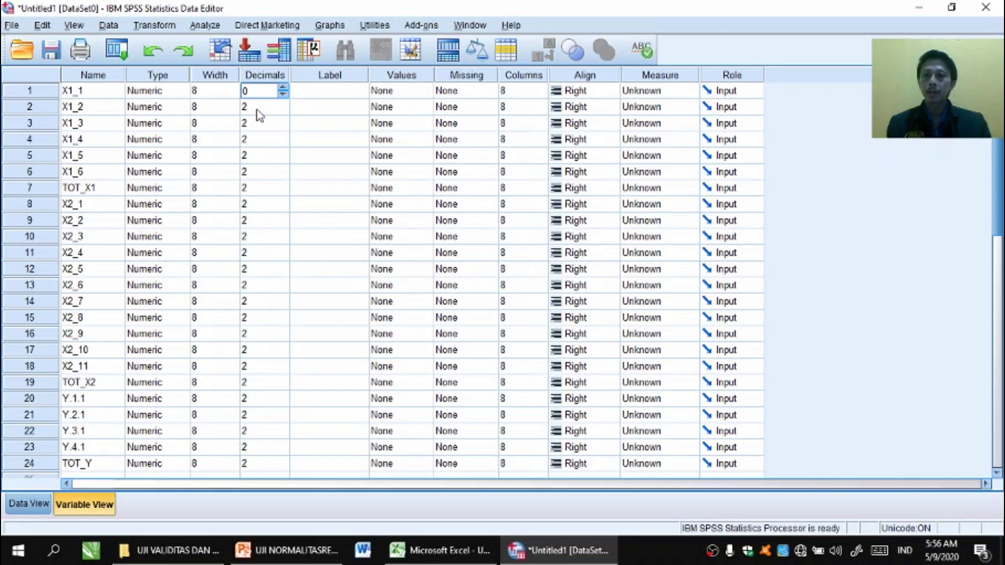
pyautogui.click(257, 108)
pyautogui.click(282, 112)
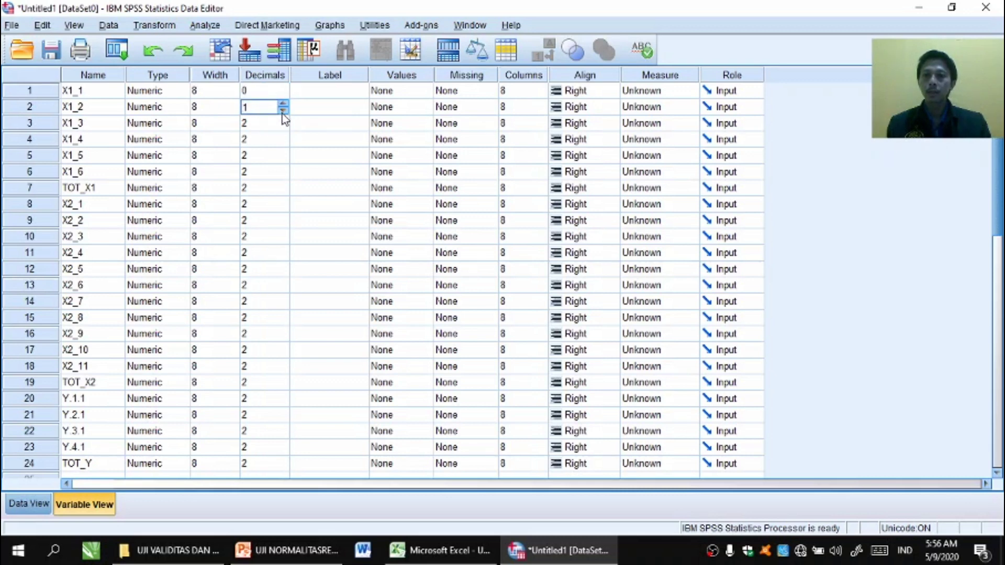
pyautogui.click(256, 124)
pyautogui.click(282, 127)
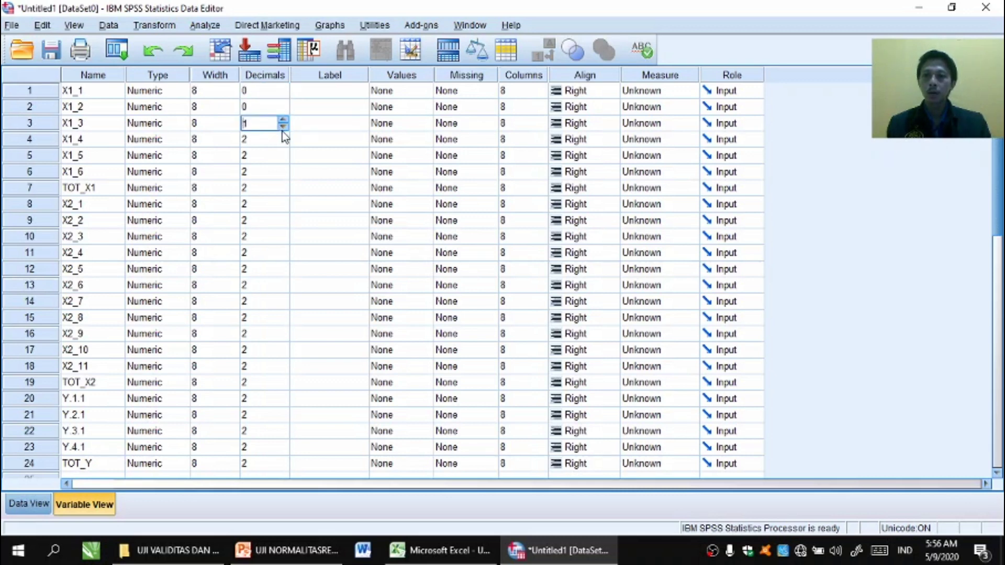
pyautogui.click(282, 127)
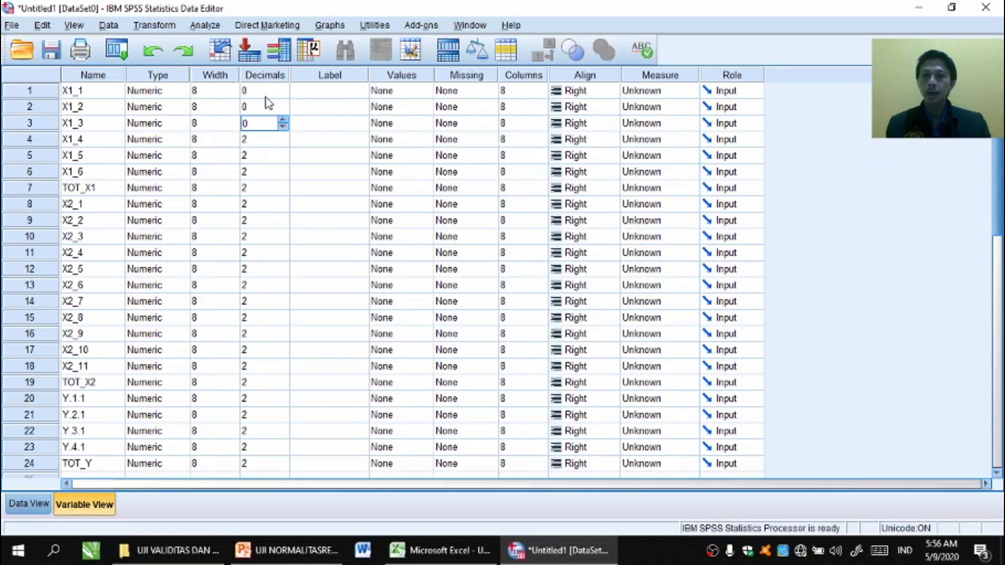
pyautogui.click(28, 507)
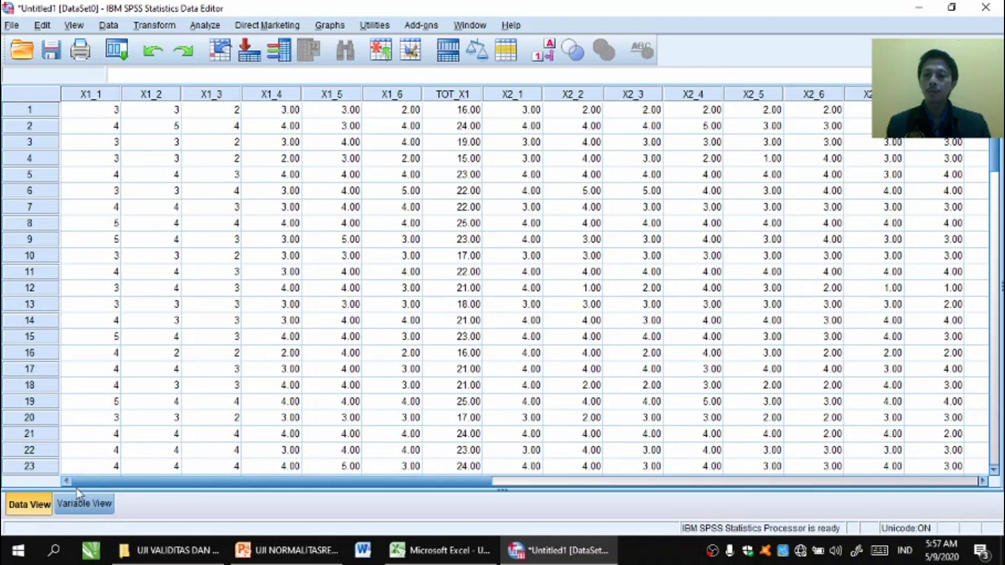
# Step: Return to the Variable View, copy the decimals value 0 from X1_1 and paste it to X1_2 through TOT_Y
pyautogui.click(83, 504)
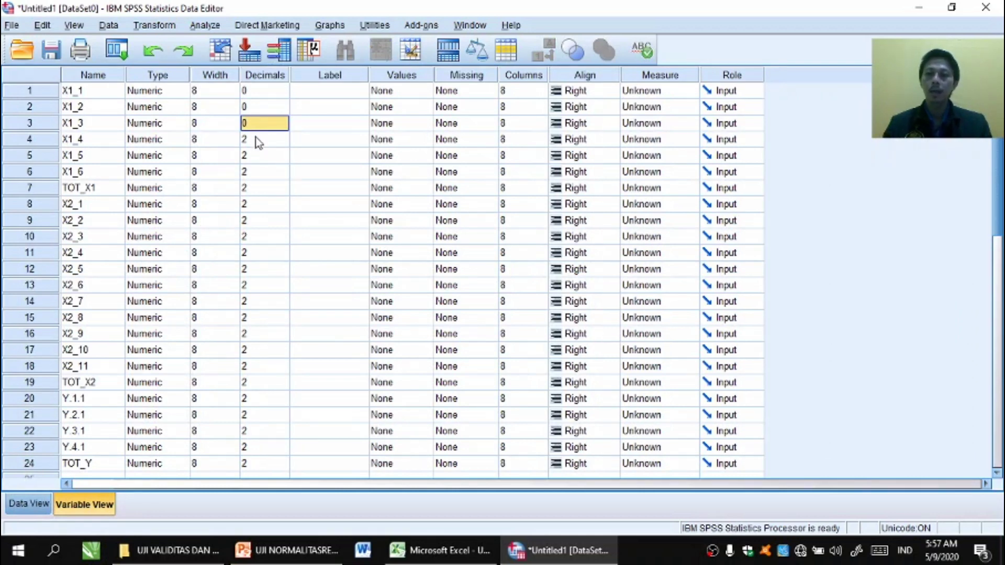
pyautogui.click(247, 91)
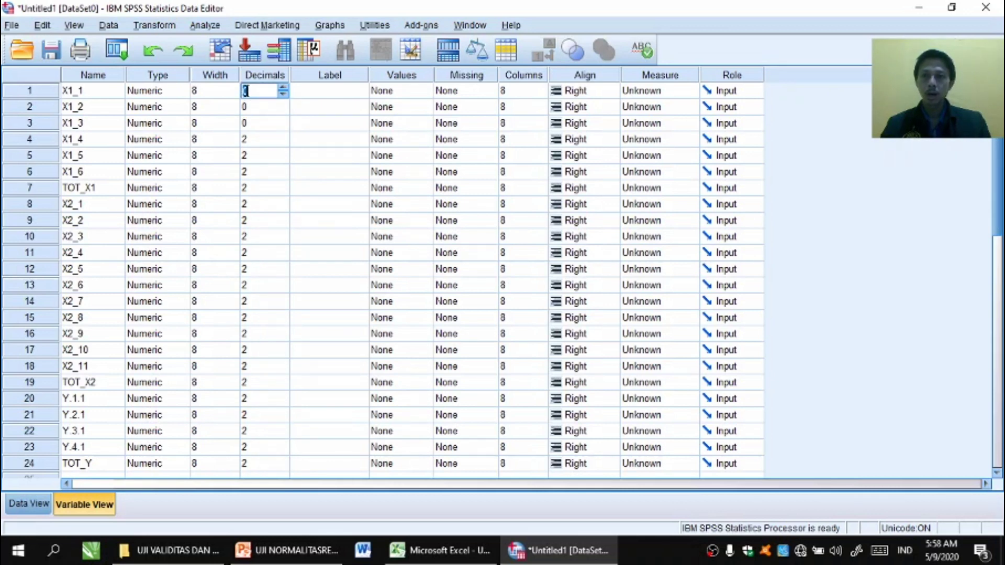
pyautogui.rightClick(246, 90)
pyautogui.click(255, 99)
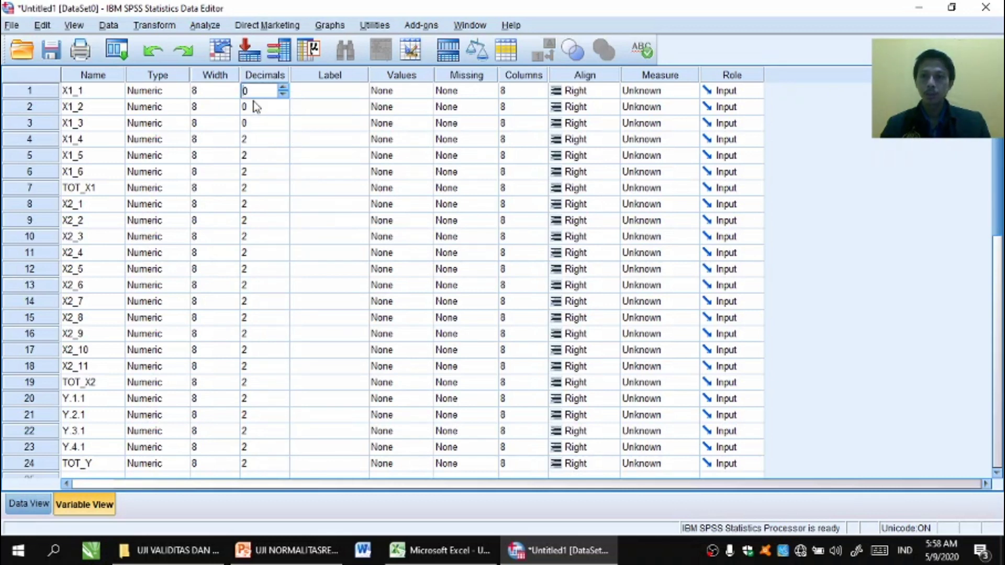
pyautogui.moveTo(247, 123); pyautogui.dragTo(247, 112)
pyautogui.hotkey('shift', 'Down')
pyautogui.hotkey('shift', 'Down')
pyautogui.hotkey('shift', 'Down')
pyautogui.hotkey('shift', 'Down')
pyautogui.hotkey('shift', 'Down')
pyautogui.hotkey('shift', 'Down')
pyautogui.hotkey('shift', 'Down')
pyautogui.hotkey('shift', 'Down')
pyautogui.hotkey('shift', 'Down')
pyautogui.hotkey('shift', 'Down')
pyautogui.hotkey('shift', 'Down')
pyautogui.hotkey('shift', 'Down')
pyautogui.hotkey('shift', 'Down')
pyautogui.hotkey('shift', 'Down')
pyautogui.hotkey('shift', 'Down')
pyautogui.hotkey('shift', 'Down')
pyautogui.hotkey('shift', 'Down')
pyautogui.hotkey('shift', 'Down')
pyautogui.hotkey('shift', 'Down')
pyautogui.hotkey('shift', 'Down')
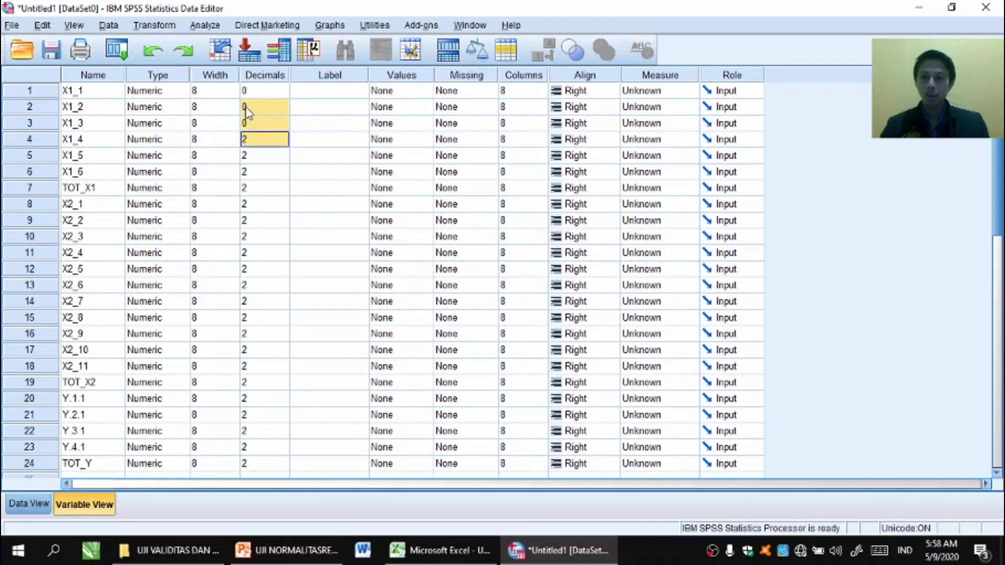
pyautogui.hotkey('shift', 'Up')
pyautogui.hotkey('shift', 'Up')
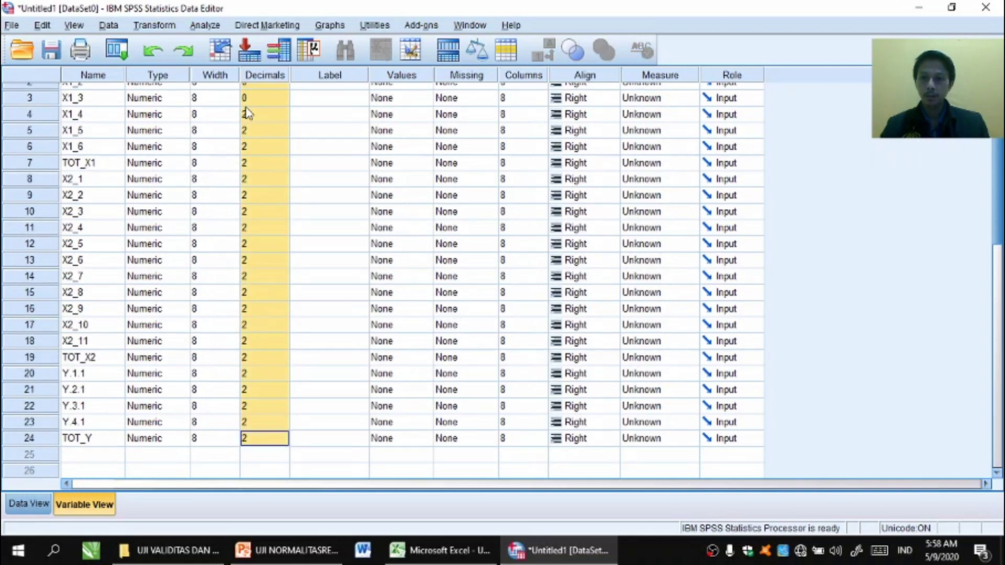
pyautogui.rightClick(248, 112)
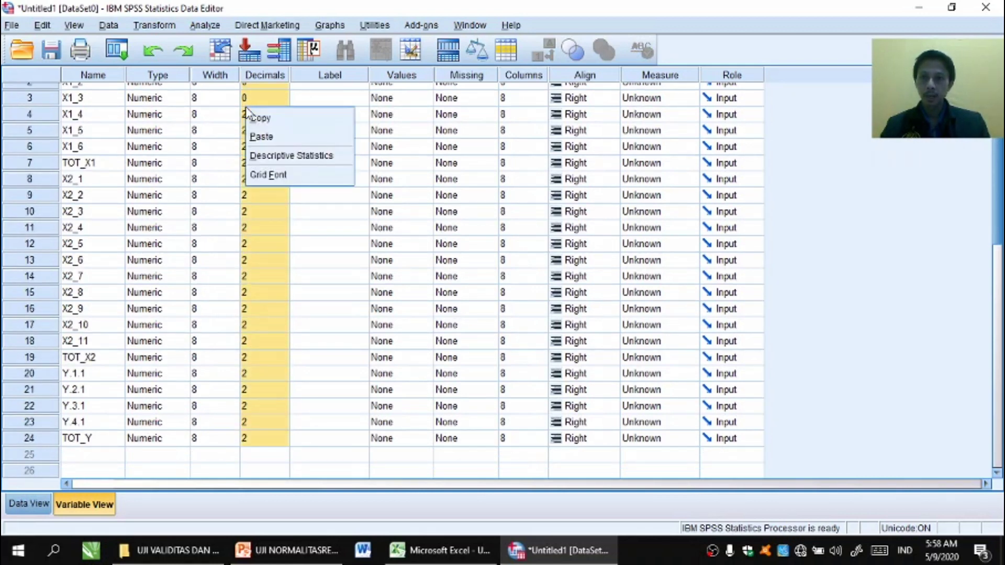
pyautogui.click(256, 137)
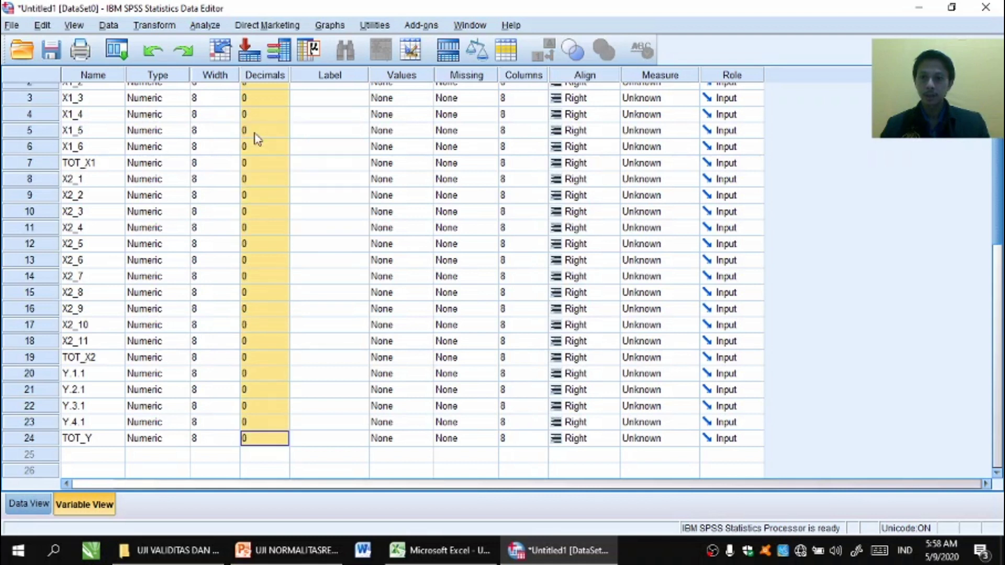
# Step: Set the measurement level of the first variable, X1_1, to Scale
pyautogui.click(304, 147)
pyautogui.press('Up')
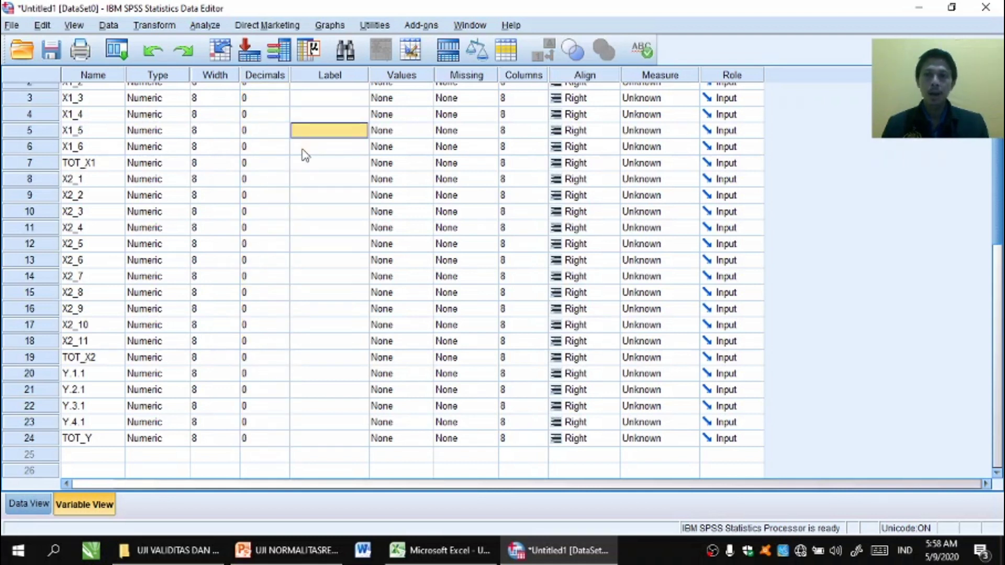
pyautogui.press('Up')
pyautogui.press('Up')
pyautogui.press('Up')
pyautogui.press('Up')
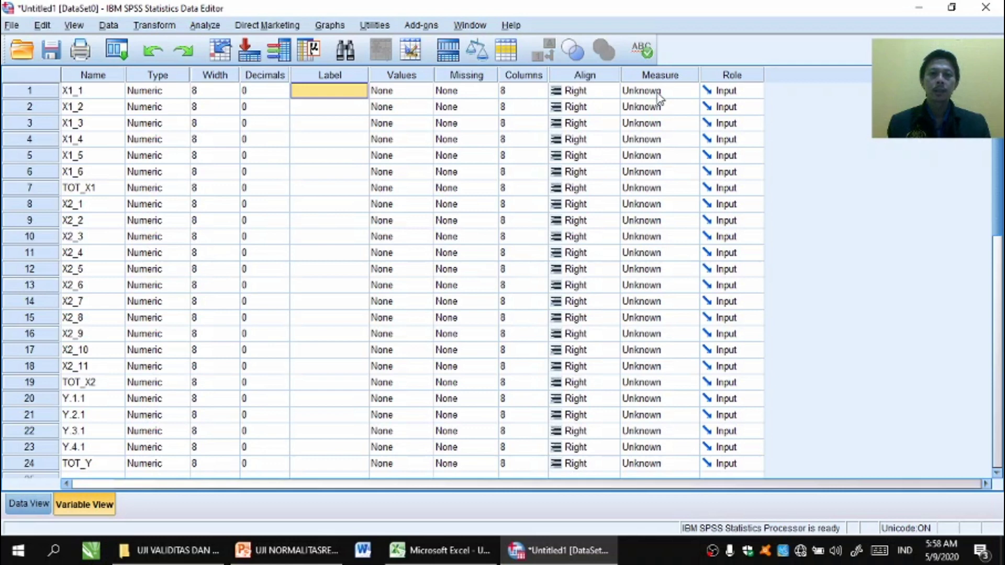
pyautogui.click(690, 98)
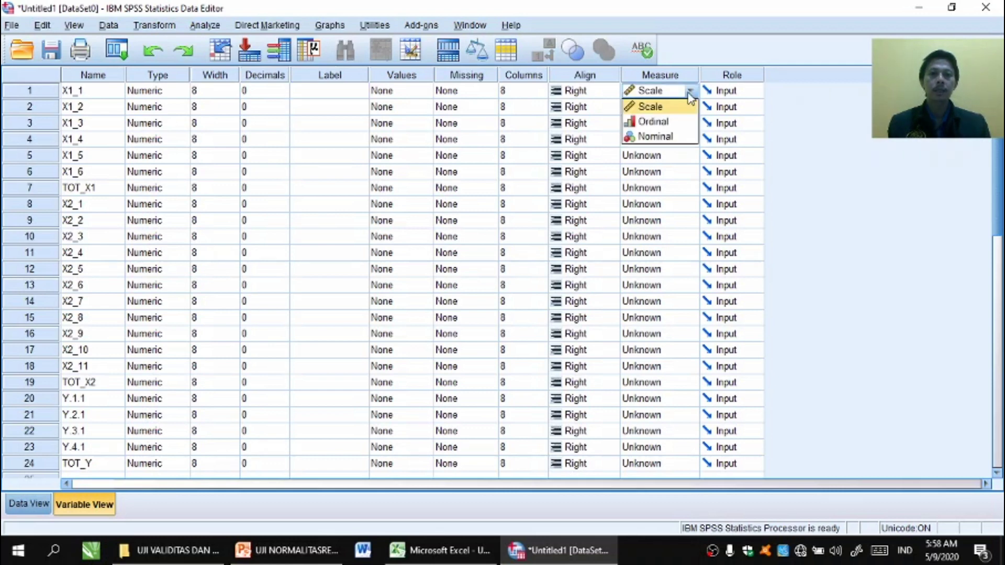
pyautogui.click(666, 97)
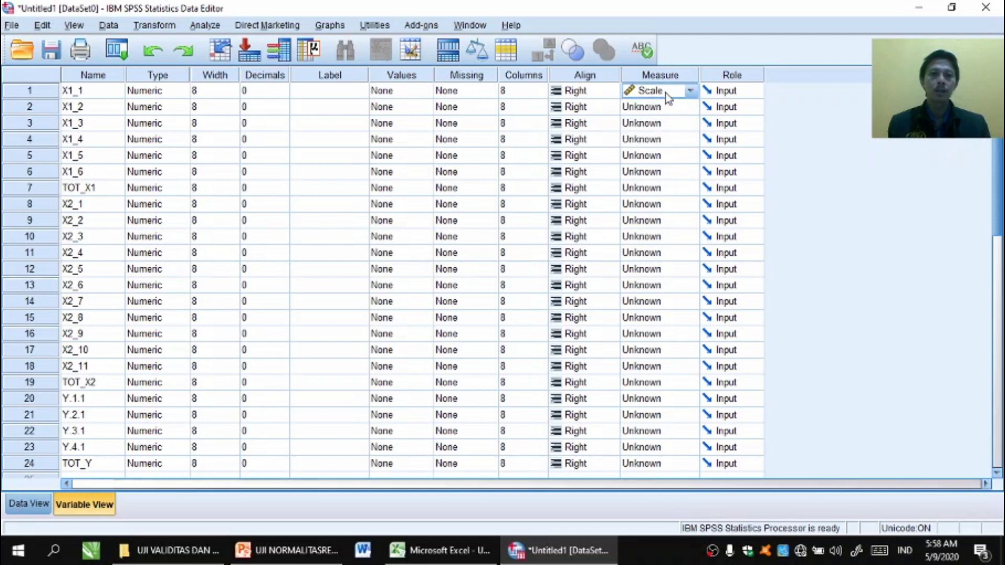
# Step: Copy the Scale measurement level from X1_1 and paste it to all variables from X1_2 through TOT_Y
pyautogui.rightClick(667, 95)
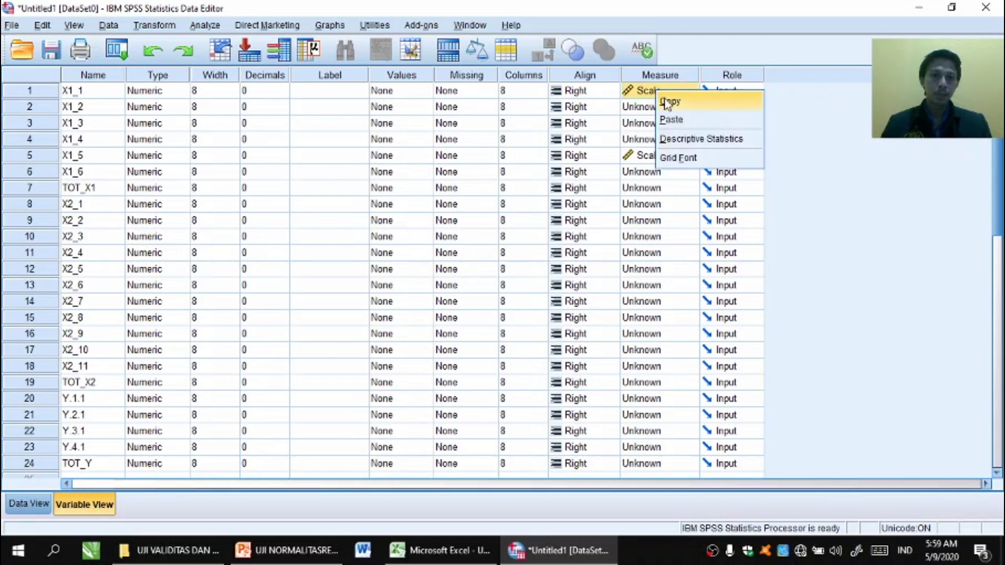
pyautogui.click(666, 101)
pyautogui.click(628, 109)
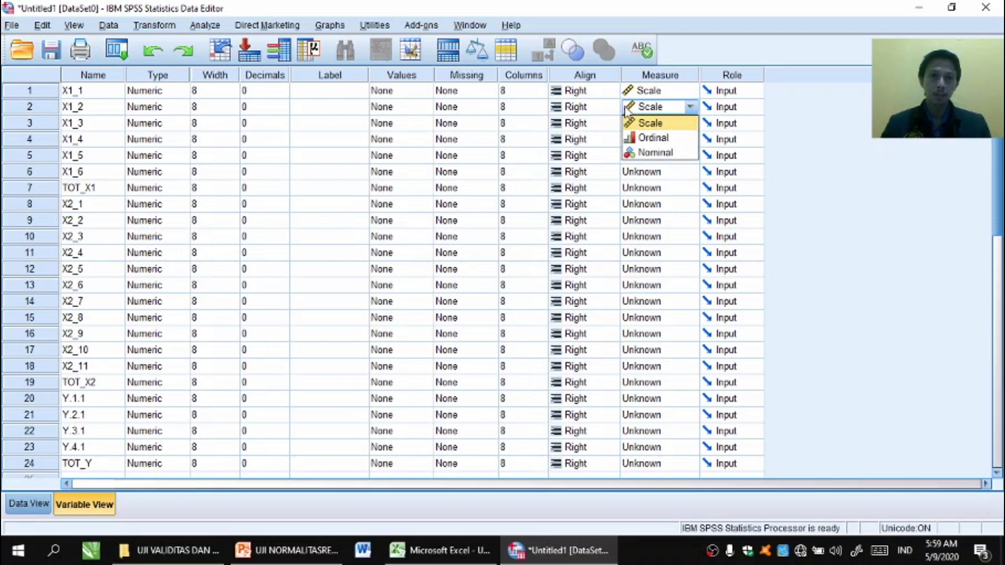
pyautogui.press('Tab')
pyautogui.click(627, 109)
pyautogui.hotkey('shift', 'Down')
pyautogui.hotkey('shift', 'Down')
pyautogui.hotkey('shift', 'Down')
pyautogui.hotkey('shift', 'Down')
pyautogui.hotkey('shift', 'Down')
pyautogui.hotkey('shift', 'Down')
pyautogui.hotkey('shift', 'Down')
pyautogui.hotkey('shift', 'Down')
pyautogui.hotkey('shift', 'Down')
pyautogui.hotkey('shift', 'Down')
pyautogui.hotkey('shift', 'Down')
pyautogui.hotkey('shift', 'Down')
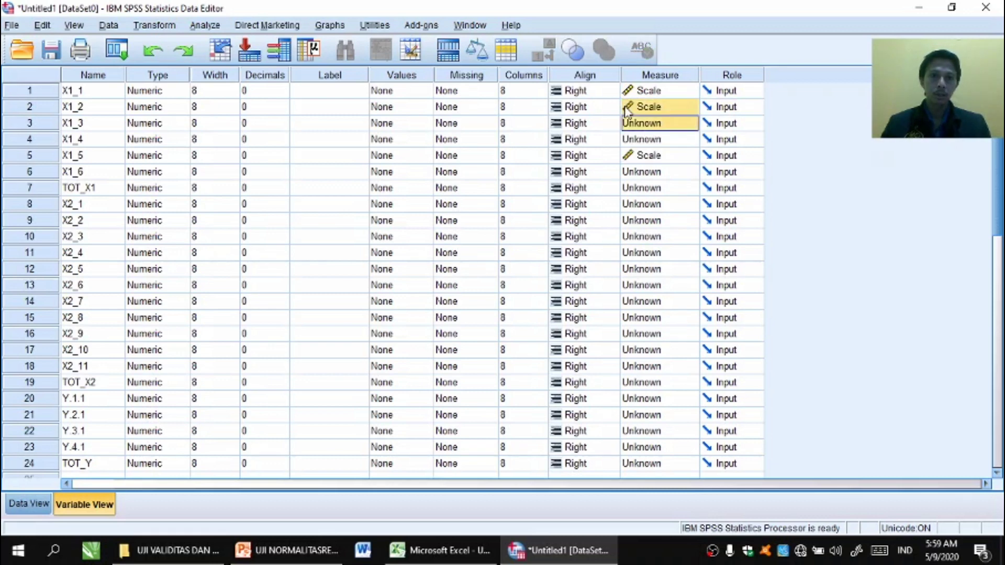
pyautogui.hotkey('shift', 'Down')
pyautogui.hotkey('shift', 'Down')
pyautogui.hotkey('shift', 'Down')
pyautogui.hotkey('shift', 'Down')
pyautogui.hotkey('shift', 'Down')
pyautogui.hotkey('shift', 'Down')
pyautogui.hotkey('shift', 'Down')
pyautogui.hotkey('shift', 'Down')
pyautogui.hotkey('shift', 'Down')
pyautogui.hotkey('shift', 'Down')
pyautogui.hotkey('shift', 'Down')
pyautogui.hotkey('shift', 'Down')
pyautogui.hotkey('shift', 'Down')
pyautogui.hotkey('shift', 'Down')
pyautogui.hotkey('shift', 'Down')
pyautogui.hotkey('shift', 'Up')
pyautogui.hotkey('shift', 'Up')
pyautogui.hotkey('shift', 'Up')
pyautogui.hotkey('shift', 'Up')
pyautogui.hotkey('shift', 'Up')
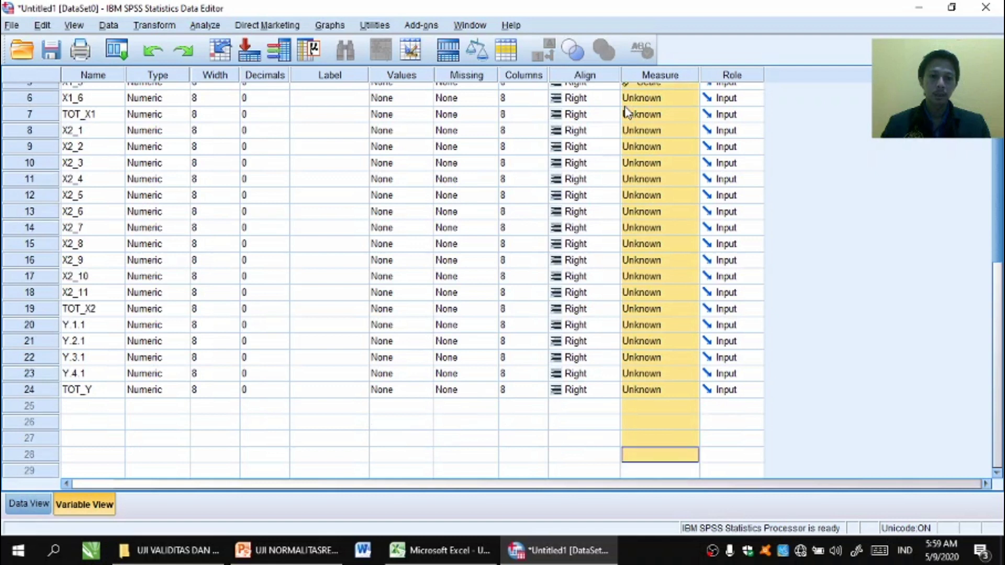
pyautogui.rightClick(627, 111)
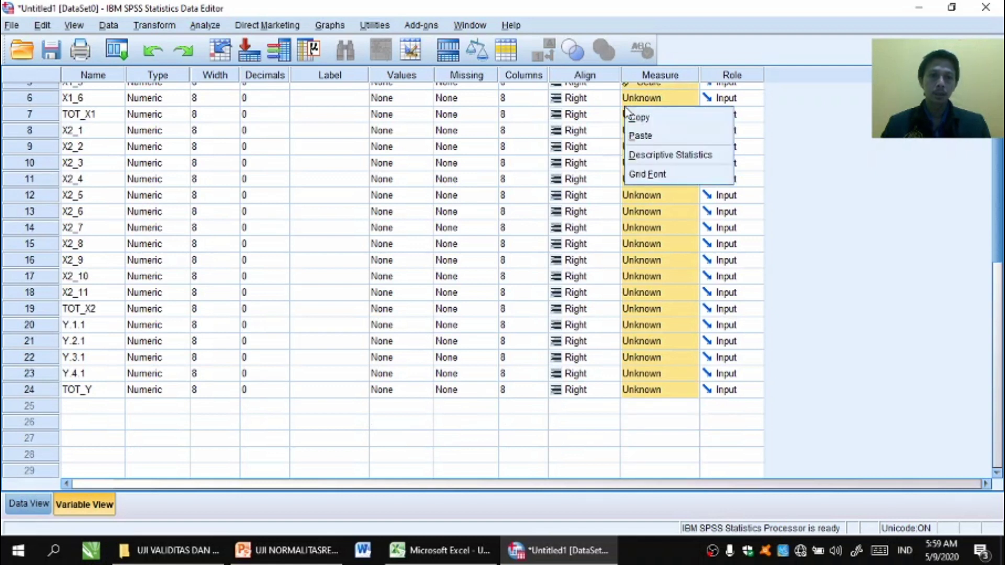
pyautogui.click(639, 136)
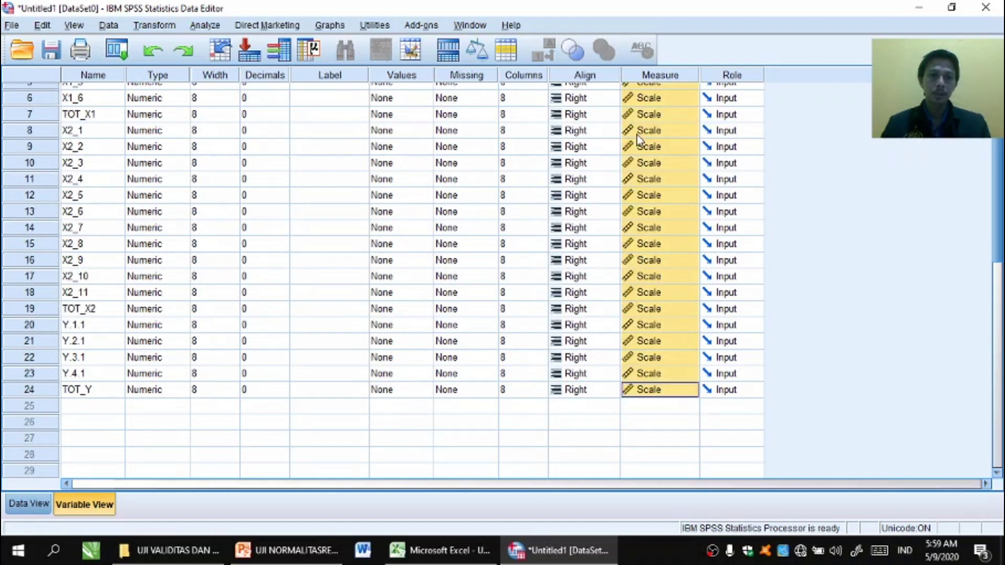
pyautogui.scroll(2, 997, 192)
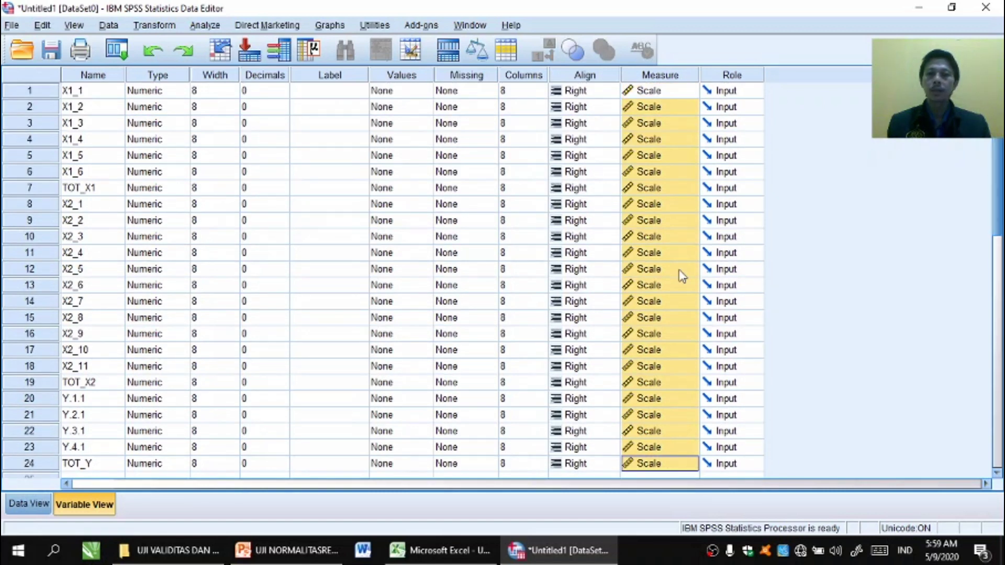
# Step: Show the Data View and start a Linear Regression analysis
pyautogui.click(330, 97)
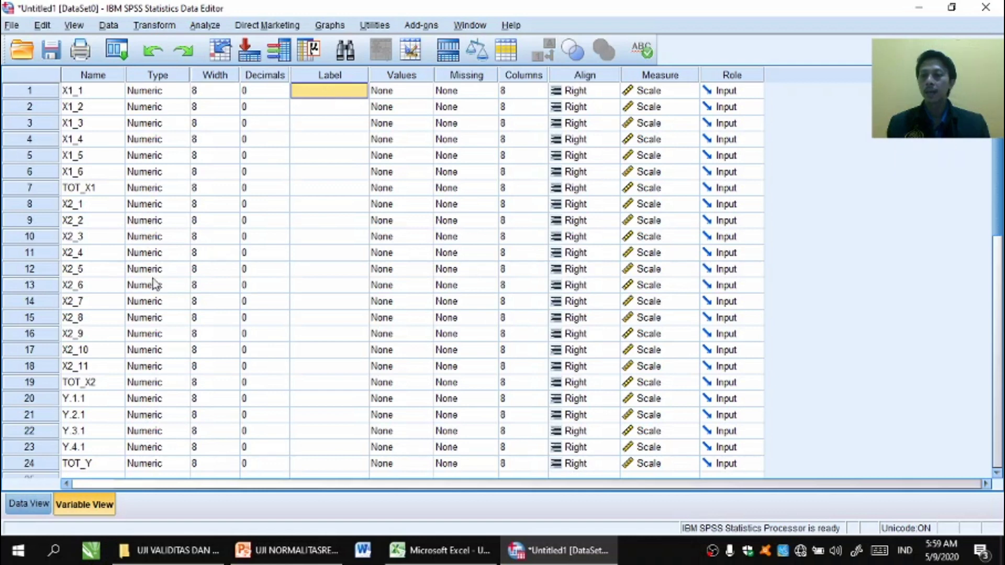
pyautogui.click(29, 503)
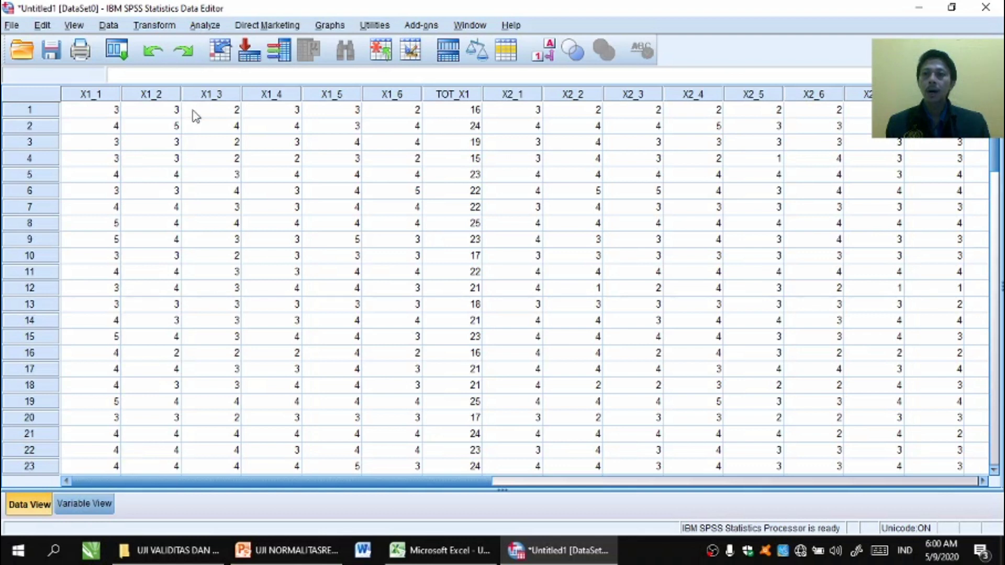
pyautogui.click(201, 29)
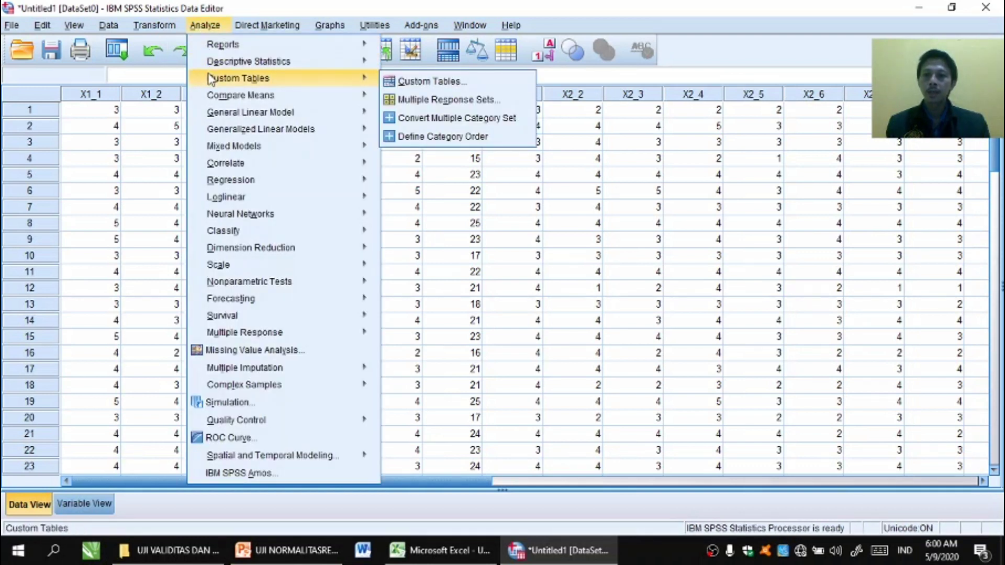
pyautogui.moveTo(226, 184)
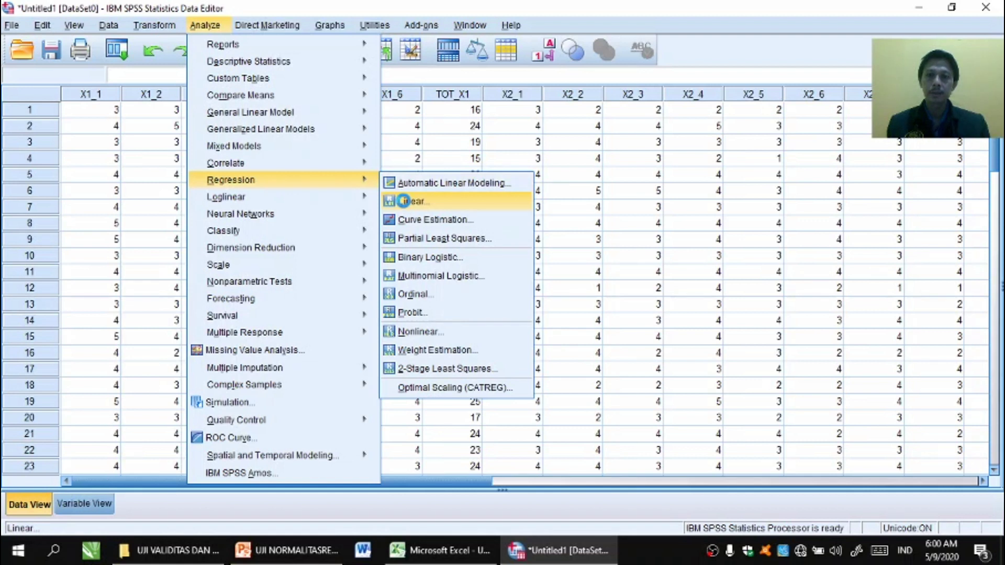
pyautogui.click(406, 203)
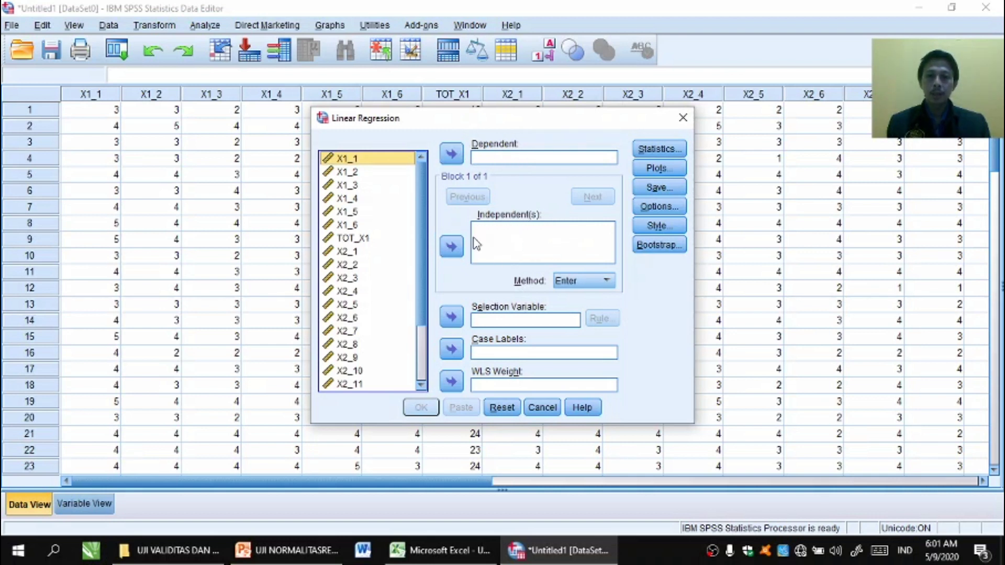
# Step: Add TOT_X1 and TOT_X2 as the independent variables of the linear regression
pyautogui.click(368, 239)
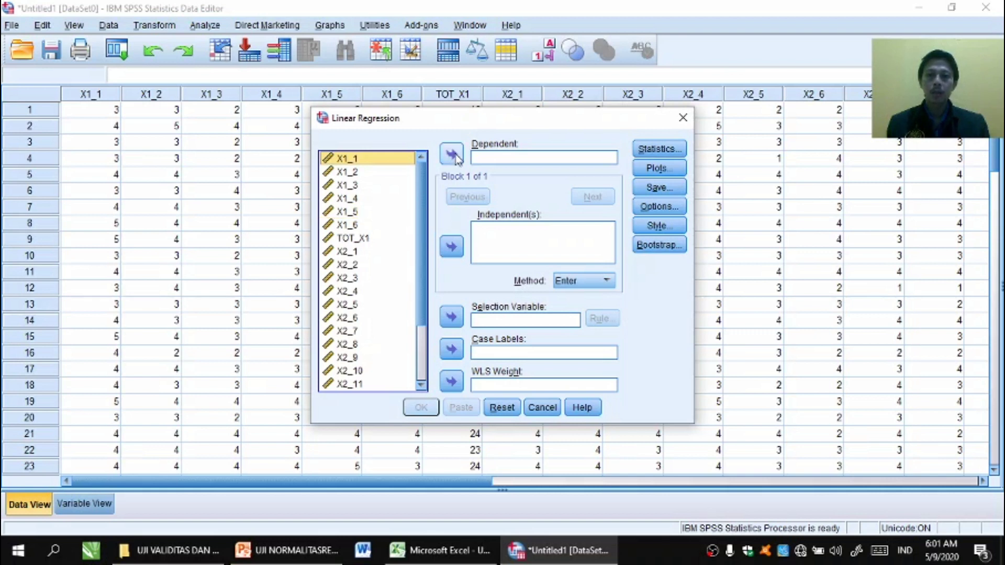
pyautogui.click(350, 239)
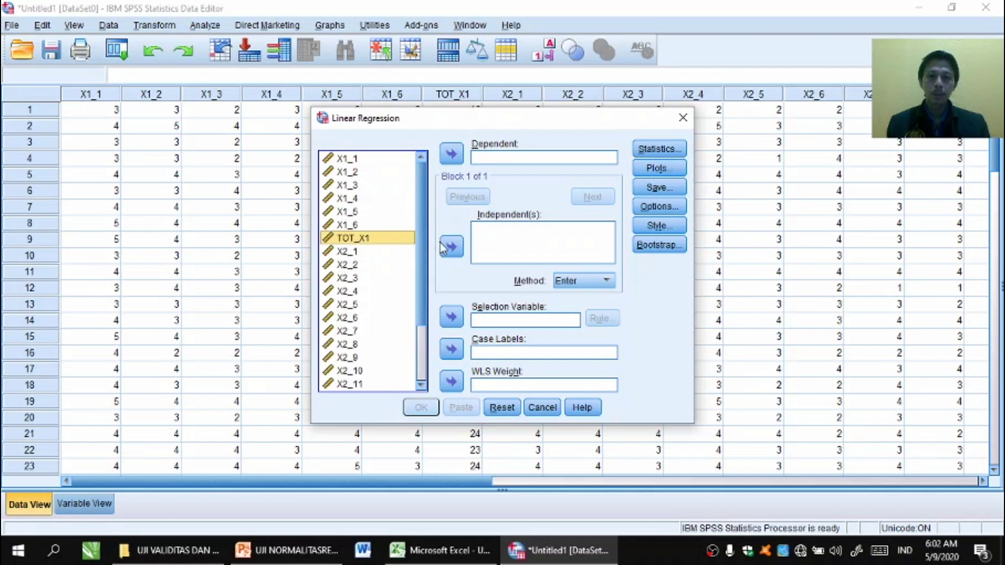
pyautogui.click(443, 248)
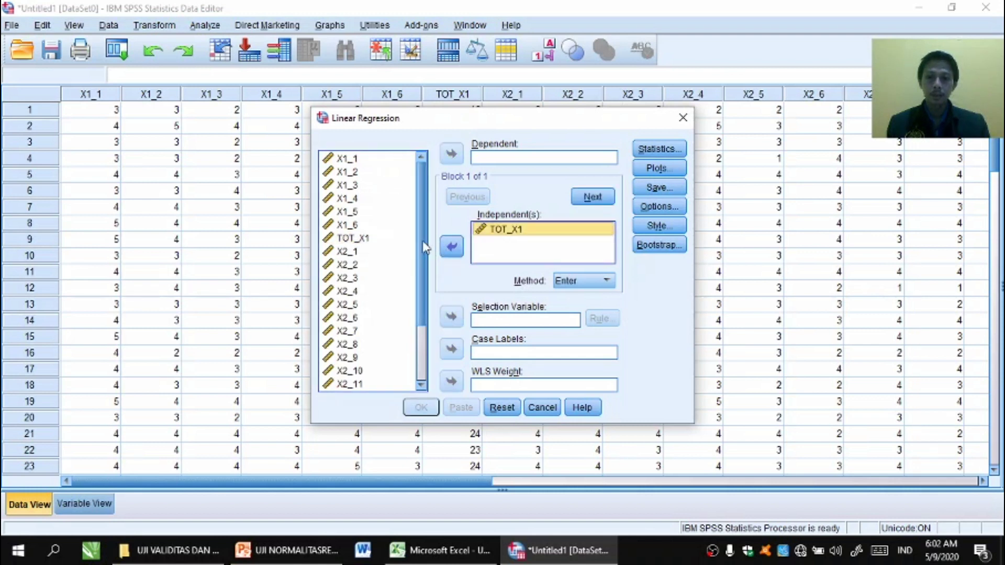
pyautogui.scroll(-2, 424, 247)
pyautogui.click(356, 328)
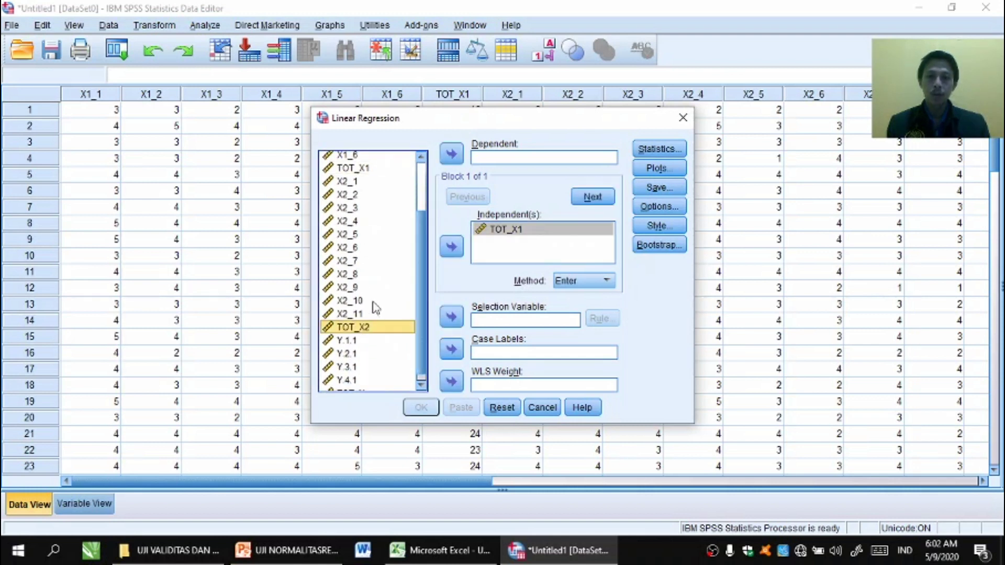
pyautogui.click(451, 249)
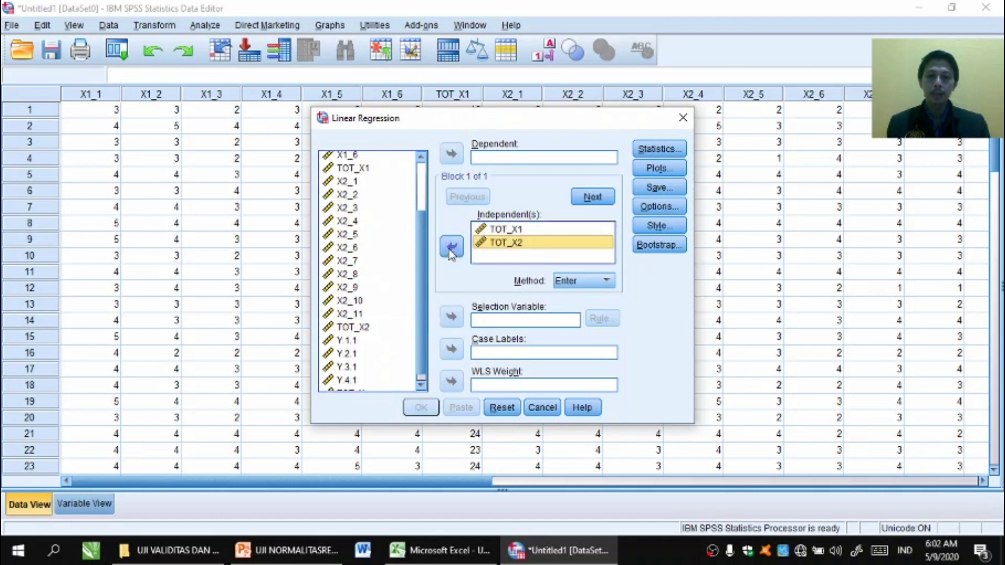
pyautogui.scroll(-1, 421, 293)
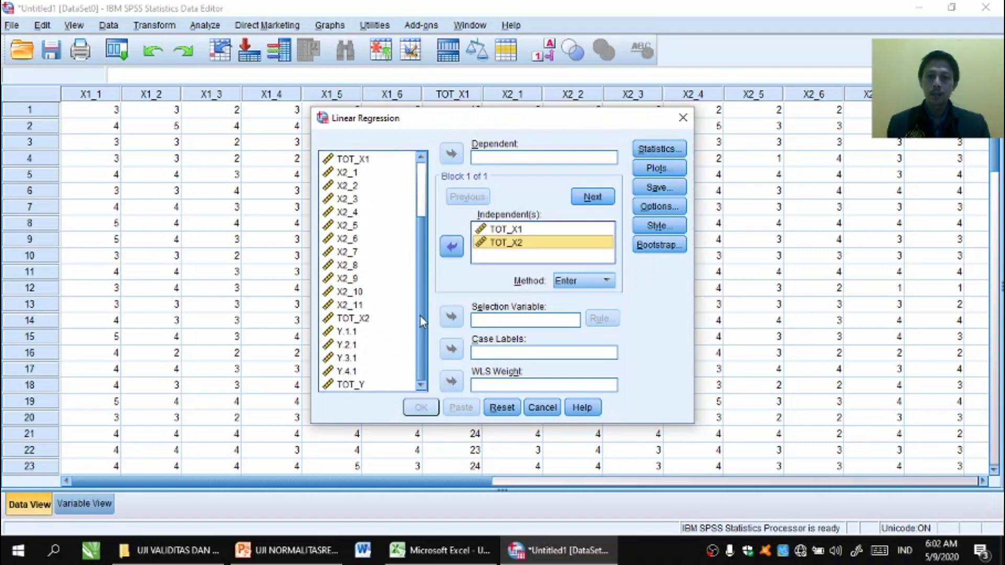
# Step: Run the linear regression with TOT_Y as the dependent variable, saving the unstandardized residuals to the dataset
pyautogui.click(360, 385)
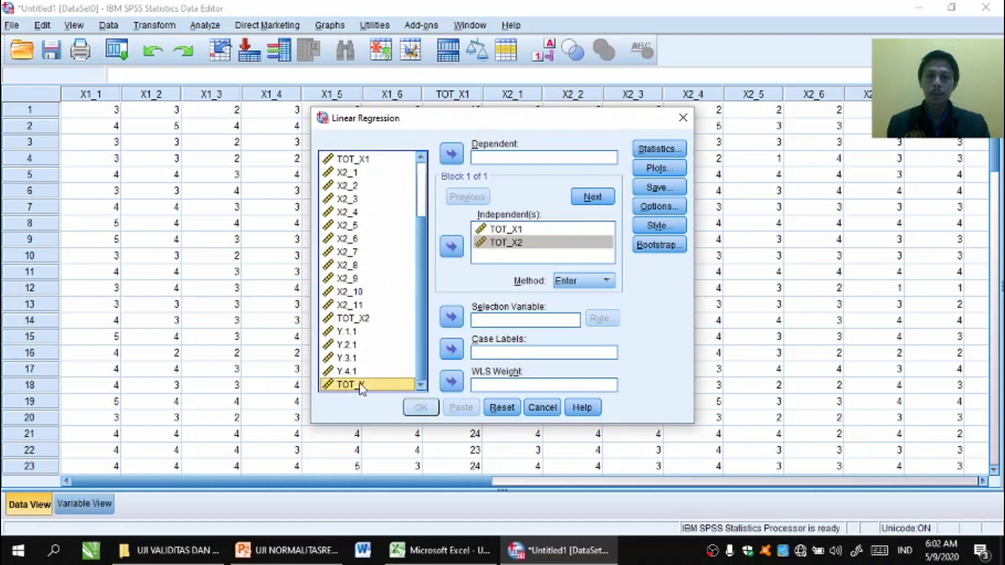
pyautogui.click(452, 154)
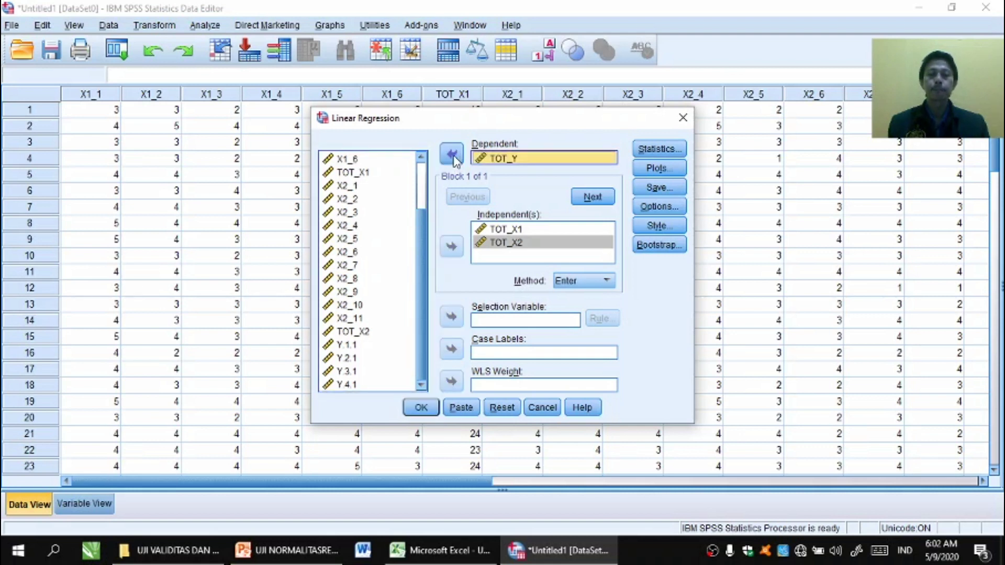
pyautogui.click(654, 188)
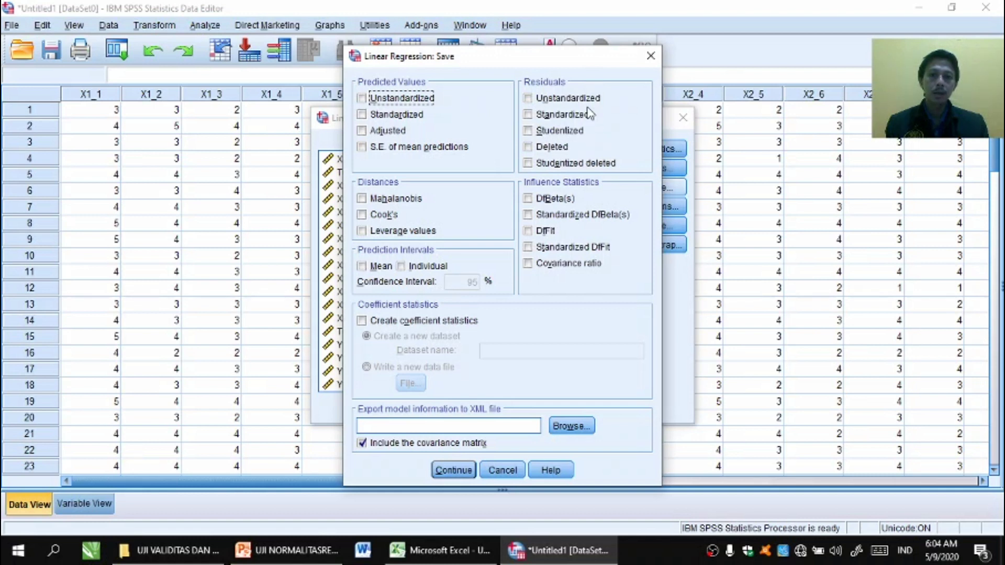
pyautogui.click(528, 99)
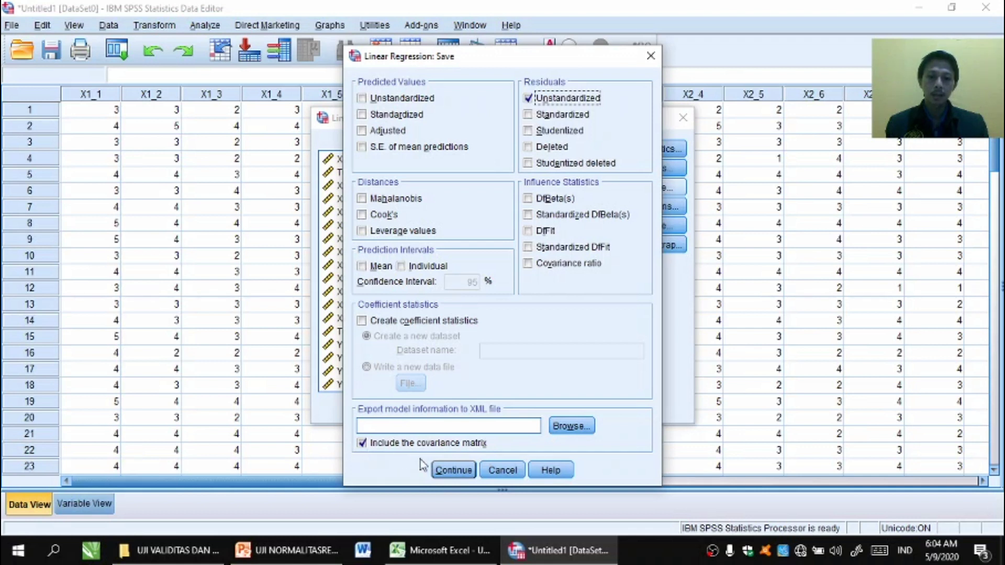
pyautogui.click(454, 475)
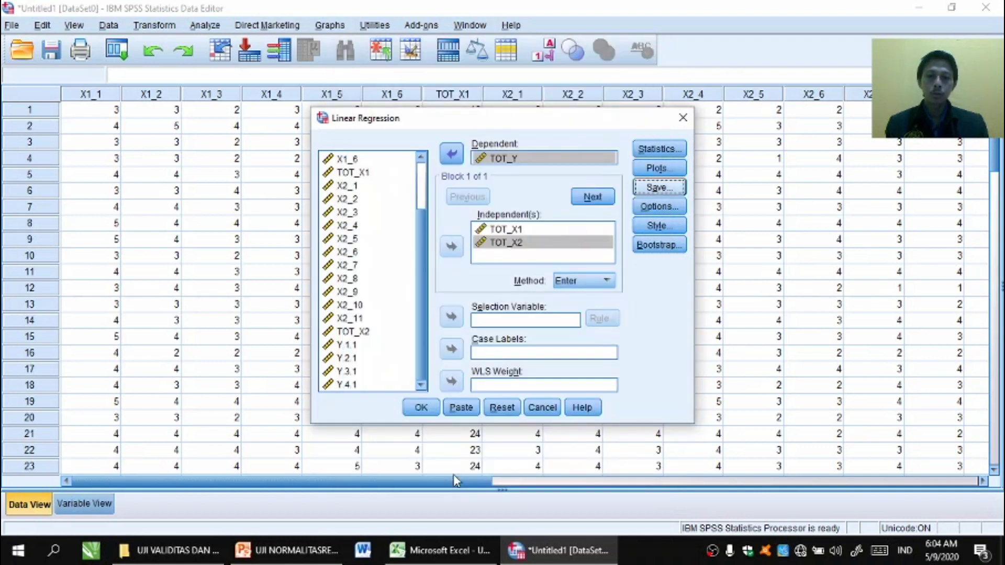
pyautogui.click(421, 408)
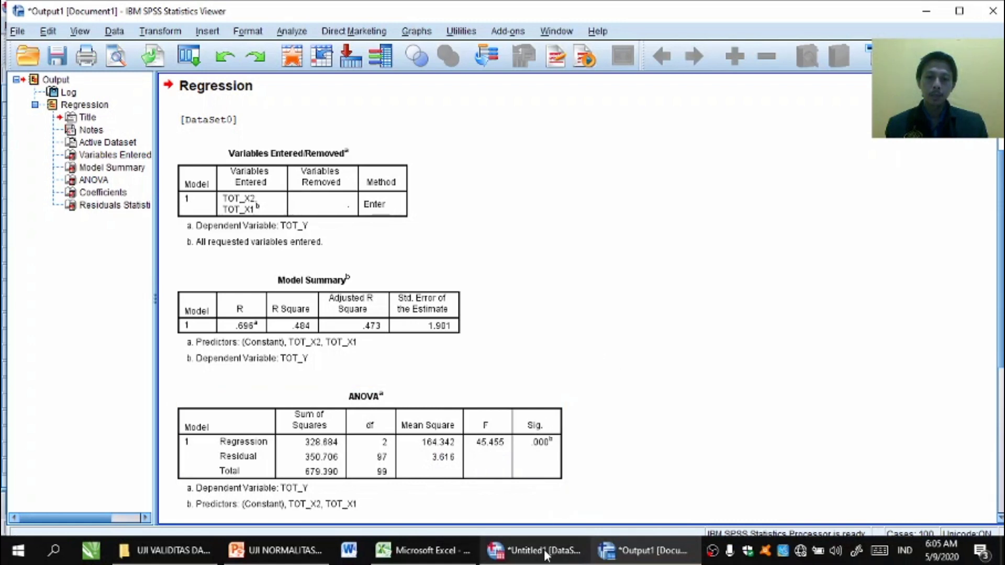
# Step: Return to the Data Editor and examine the last columns of the dataset for the saved residuals beyond TOT_Y
pyautogui.moveTo(545, 554)
pyautogui.click(546, 555)
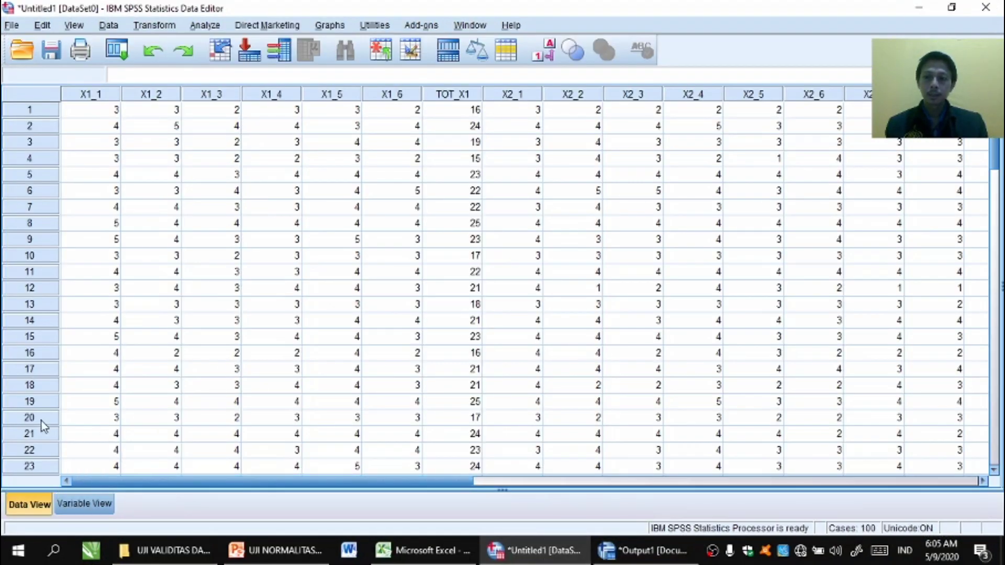
pyautogui.click(278, 116)
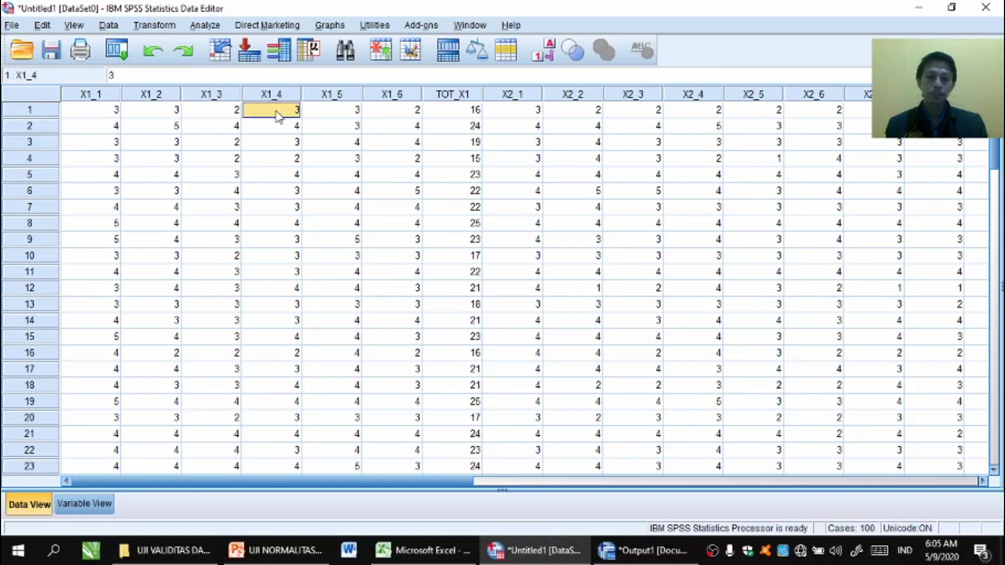
pyautogui.press('Right')
pyautogui.press('Right')
pyautogui.press('Right')
pyautogui.press('Right')
pyautogui.press('Right')
pyautogui.press('Right')
pyautogui.press('Right')
pyautogui.press('Right')
pyautogui.press('Right')
pyautogui.press('Right')
pyautogui.press('Right')
pyautogui.press('Right')
pyautogui.press('Right')
pyautogui.press('Right')
pyautogui.press('Right')
pyautogui.press('Right')
pyautogui.press('Right')
pyautogui.press('Right')
pyautogui.press('Right')
pyautogui.press('Right')
pyautogui.press('Right')
pyautogui.press('Right')
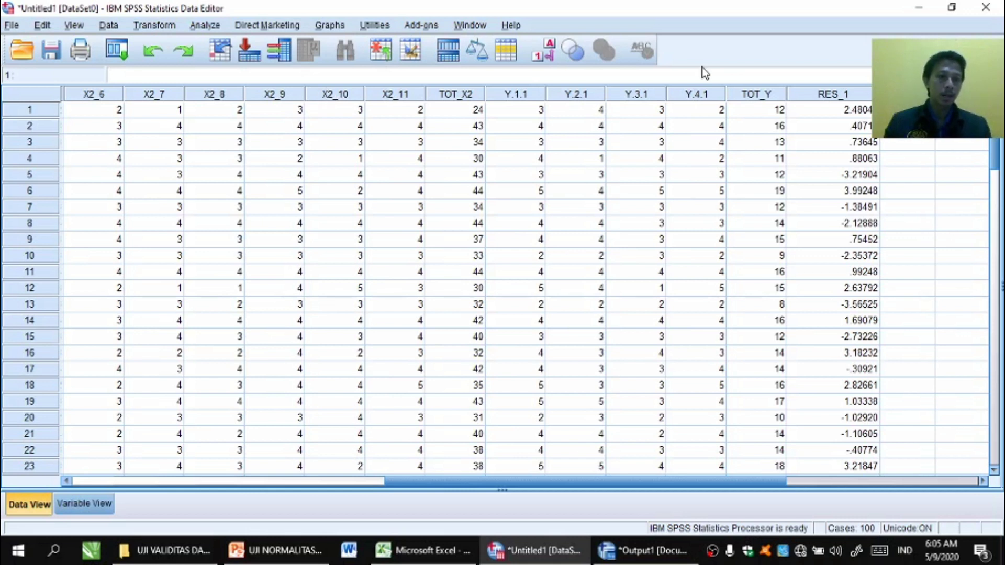
pyautogui.press('Right')
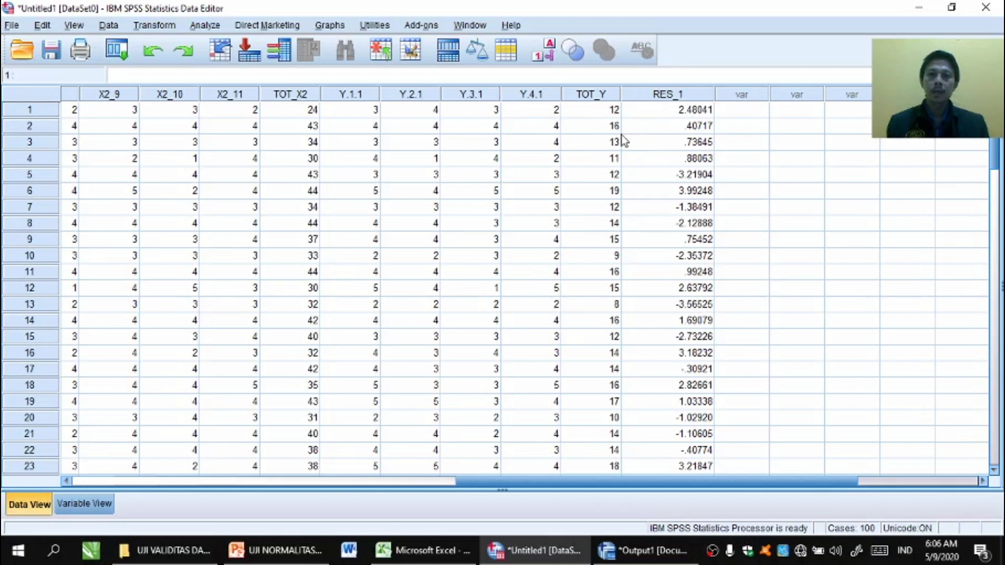
# Step: Run a legacy one-sample Kolmogorov-Smirnov test on the unstandardized residual against the Normal distribution
pyautogui.click(204, 26)
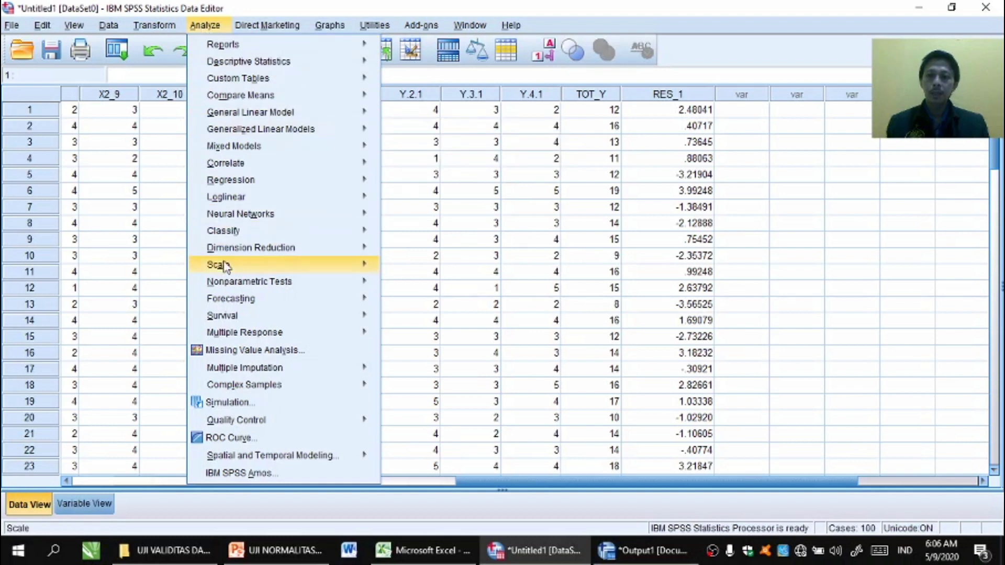
pyautogui.moveTo(230, 287)
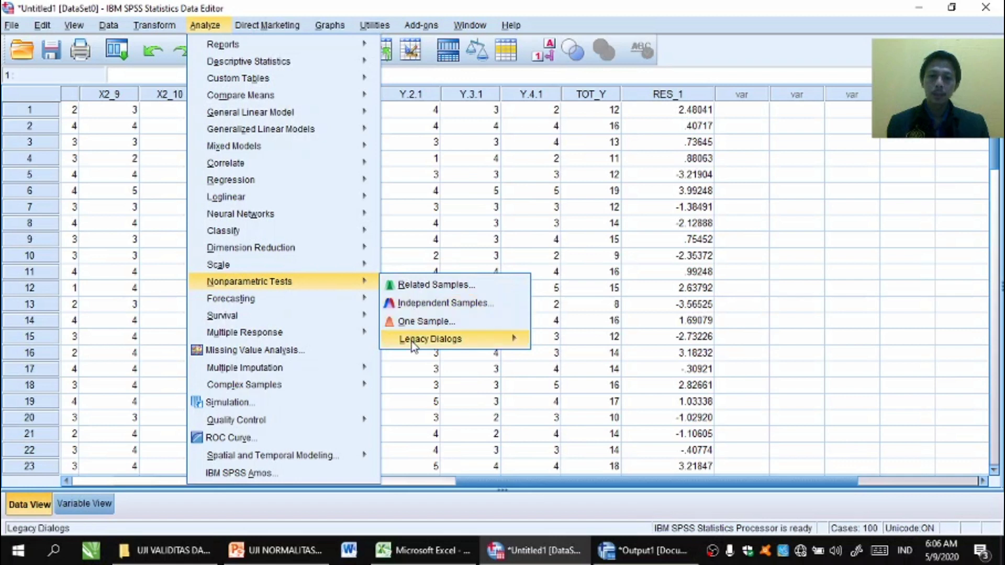
pyautogui.moveTo(414, 346)
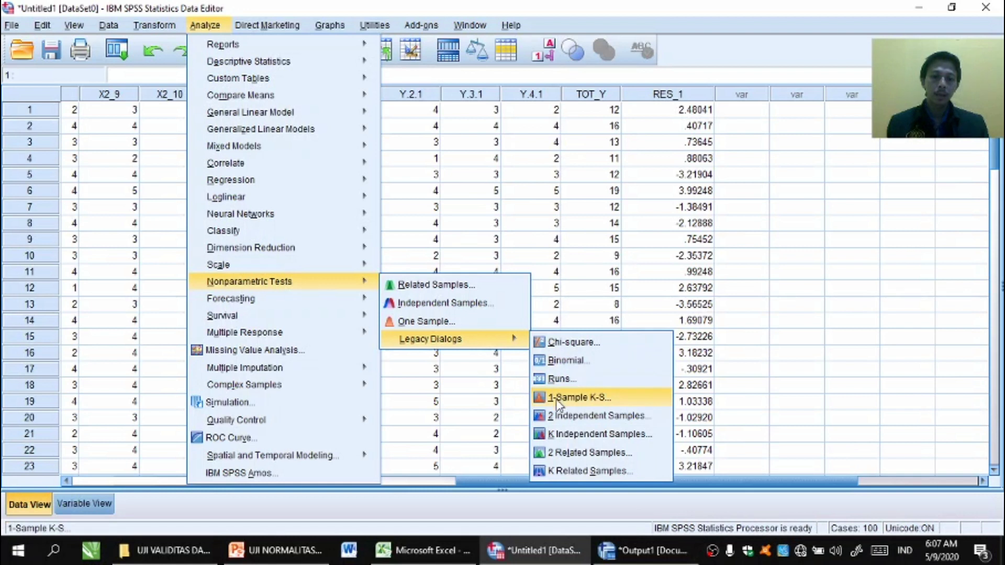
pyautogui.click(591, 402)
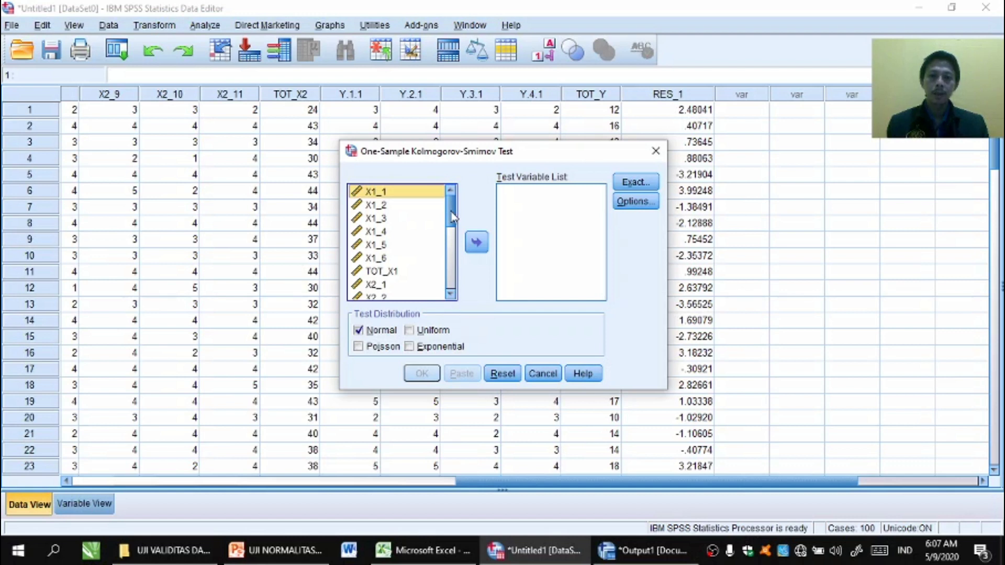
pyautogui.moveTo(453, 217); pyautogui.dragTo(453, 302)
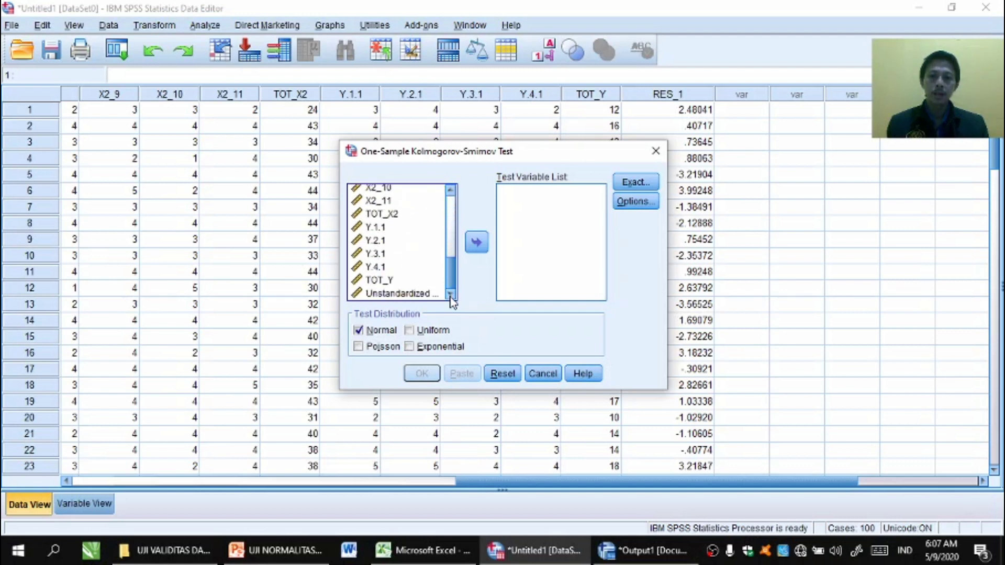
pyautogui.click(413, 295)
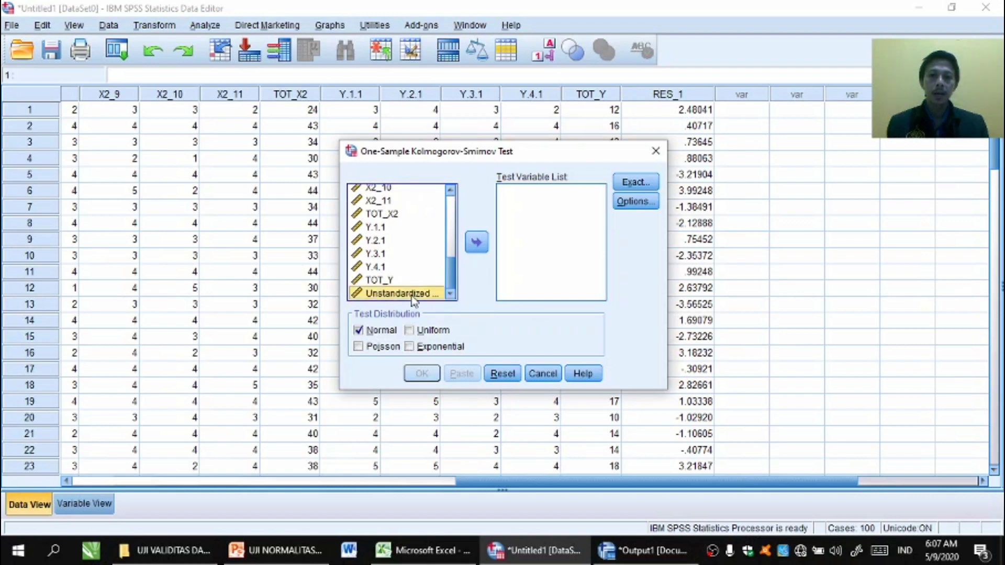
pyautogui.click(476, 242)
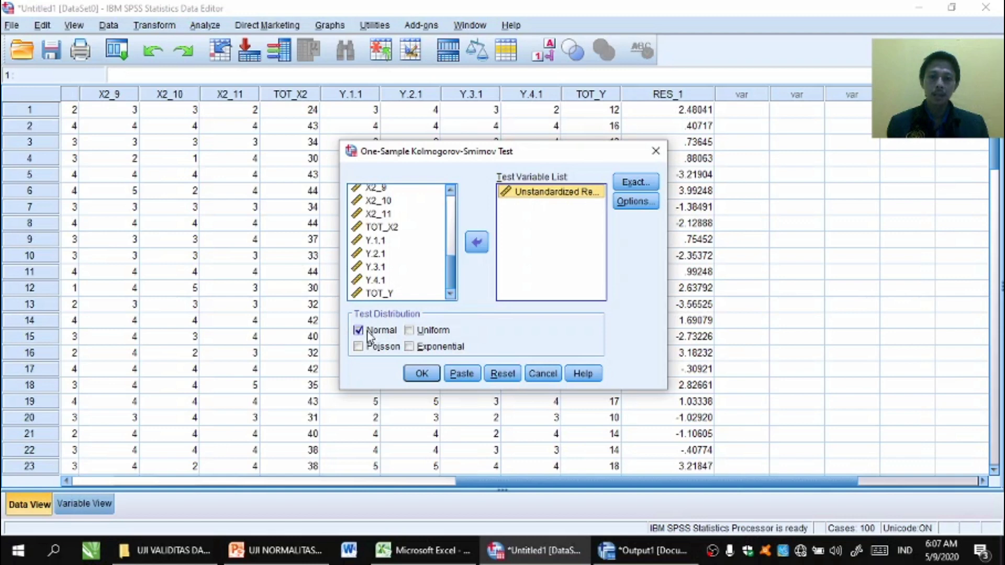
pyautogui.click(421, 373)
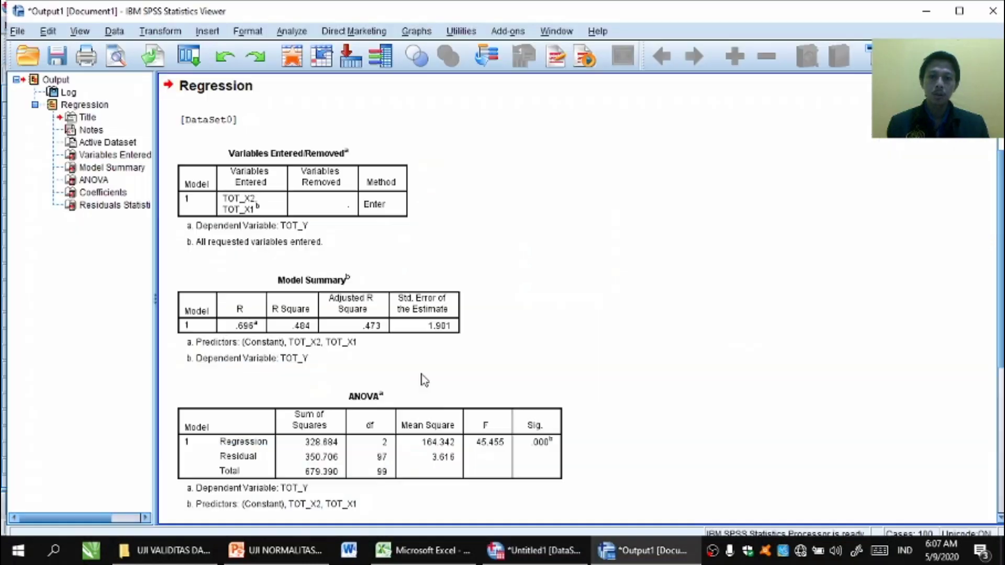
# Step: Copy the One-Sample Kolmogorov-Smirnov Test table from the output and paste it into the Word document with source formatting kept
pyautogui.scroll(-5, 1000, 355)
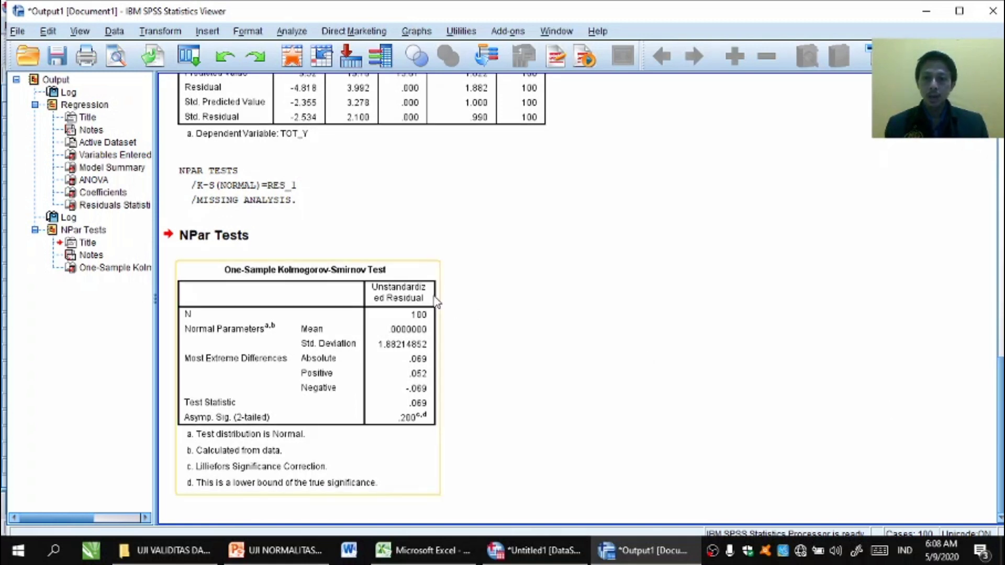
pyautogui.click(291, 309)
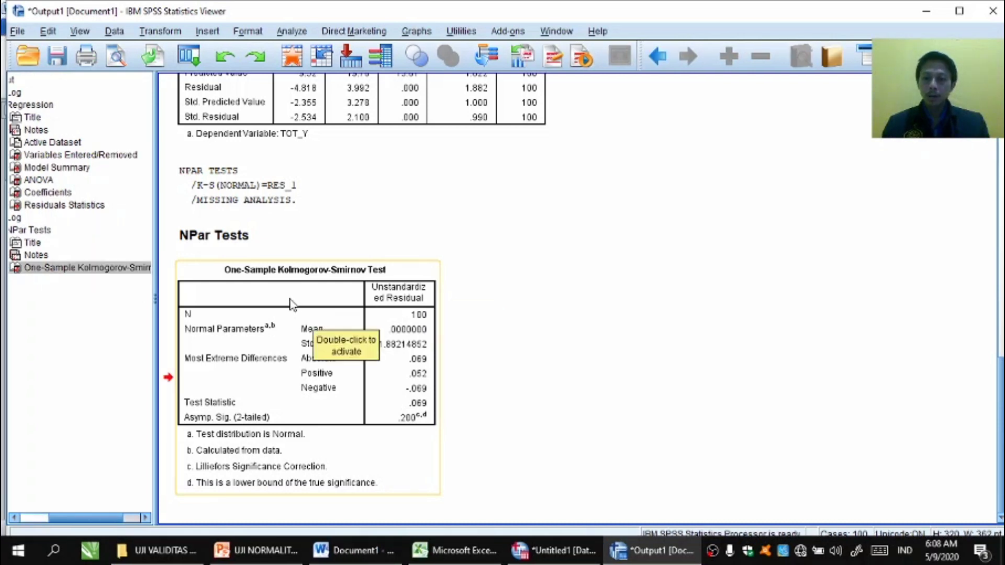
pyautogui.rightClick(290, 300)
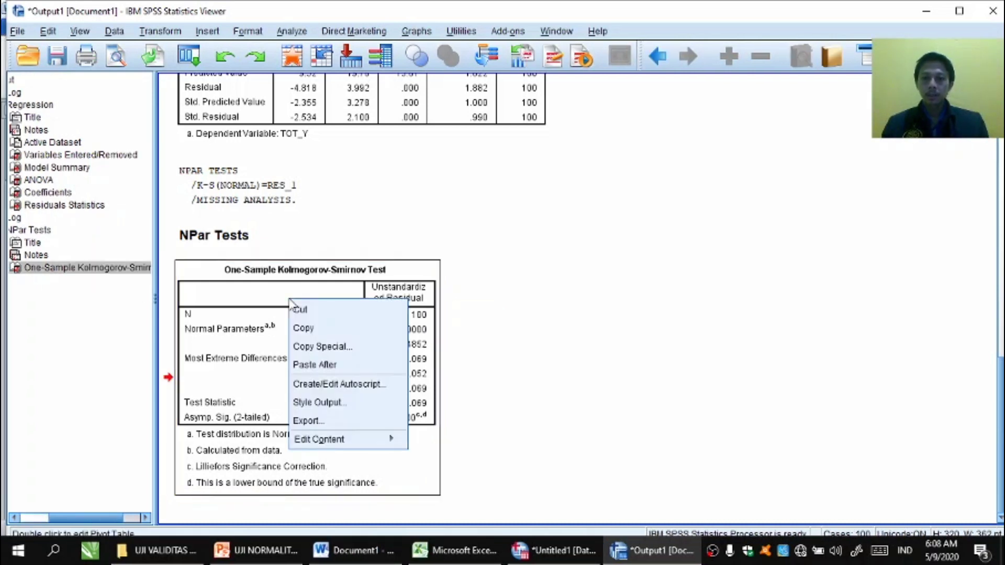
pyautogui.click(303, 328)
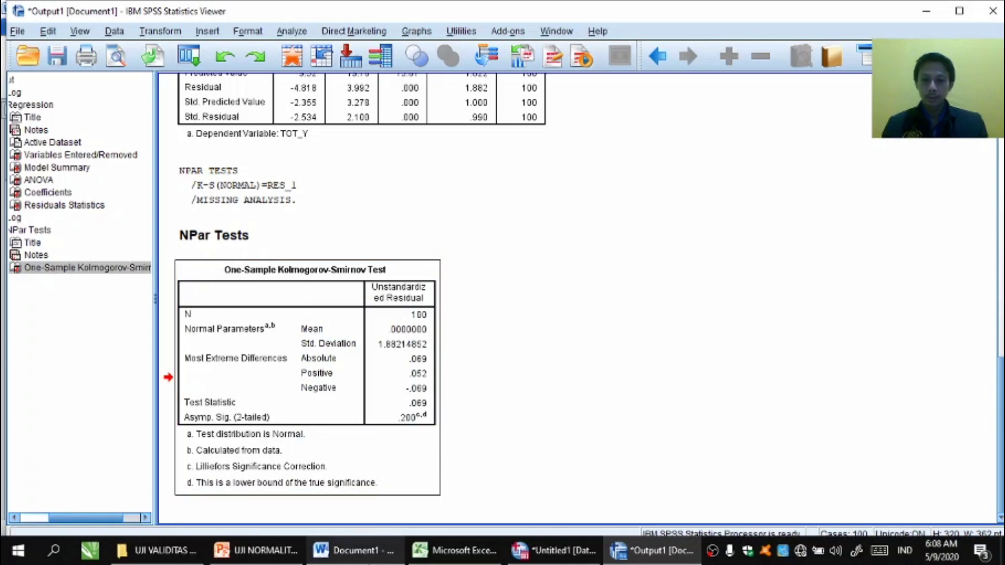
pyautogui.click(369, 557)
pyautogui.rightClick(262, 205)
pyautogui.click(292, 270)
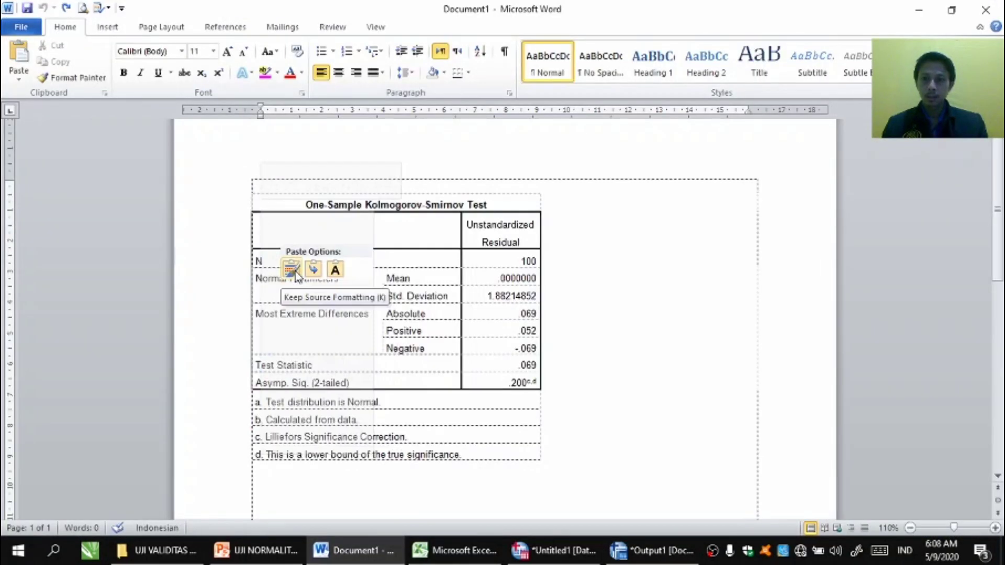
pyautogui.click(292, 271)
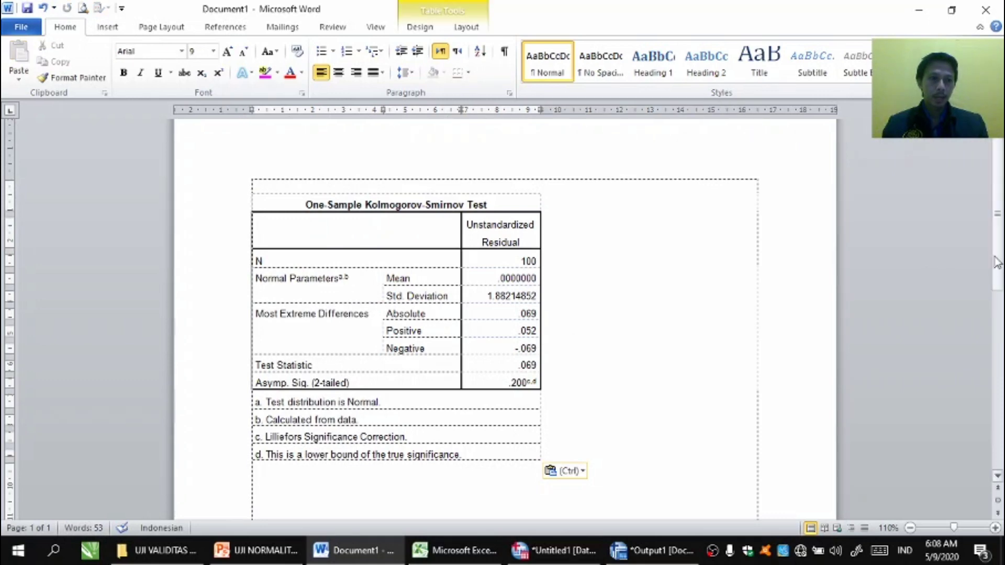
# Step: Enlarge the pasted Kolmogorov-Smirnov table so that it spans most of the page's text width
pyautogui.scroll(-1, 999, 273)
pyautogui.click(392, 365)
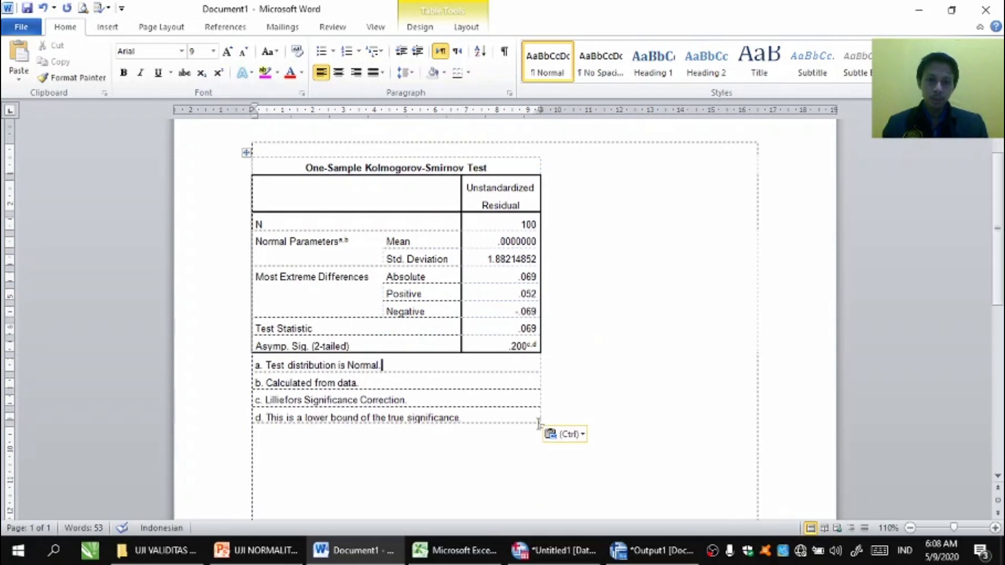
pyautogui.moveTo(540, 421); pyautogui.dragTo(698, 452)
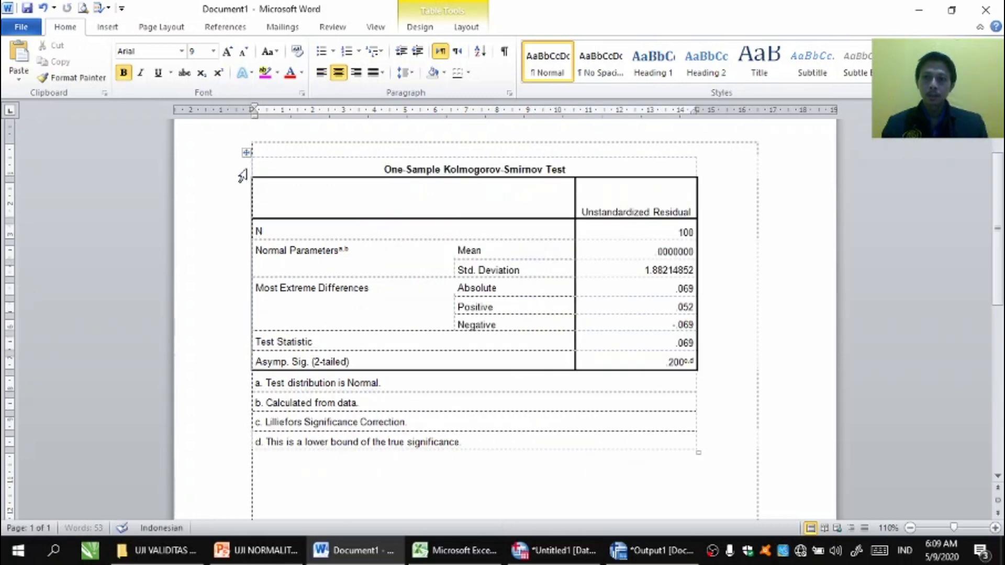
# Step: Set all text in the Kolmogorov-Smirnov table to font size 14
pyautogui.click(245, 153)
pyautogui.click(213, 50)
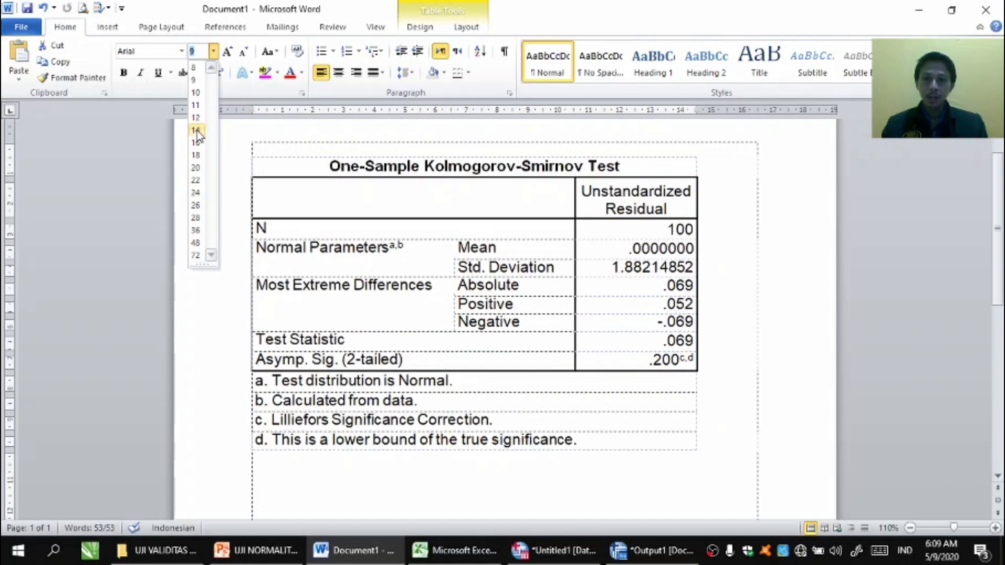
pyautogui.click(197, 130)
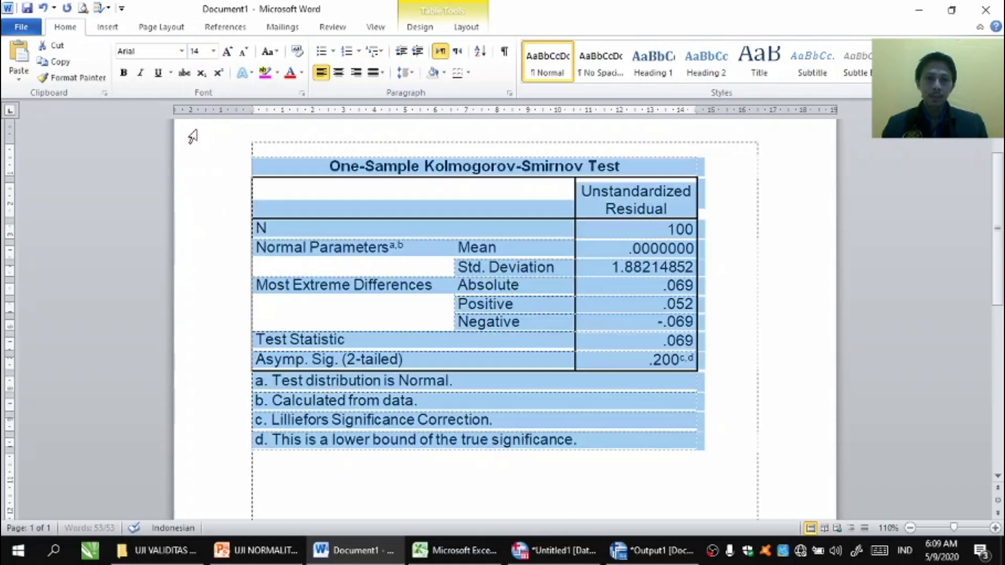
pyautogui.click(755, 354)
pyautogui.scroll(2, 755, 355)
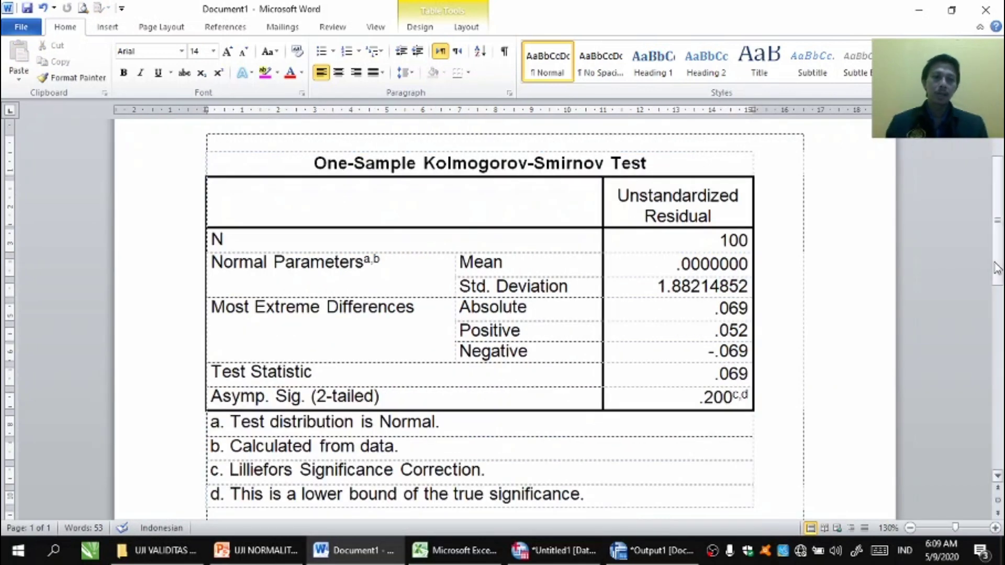